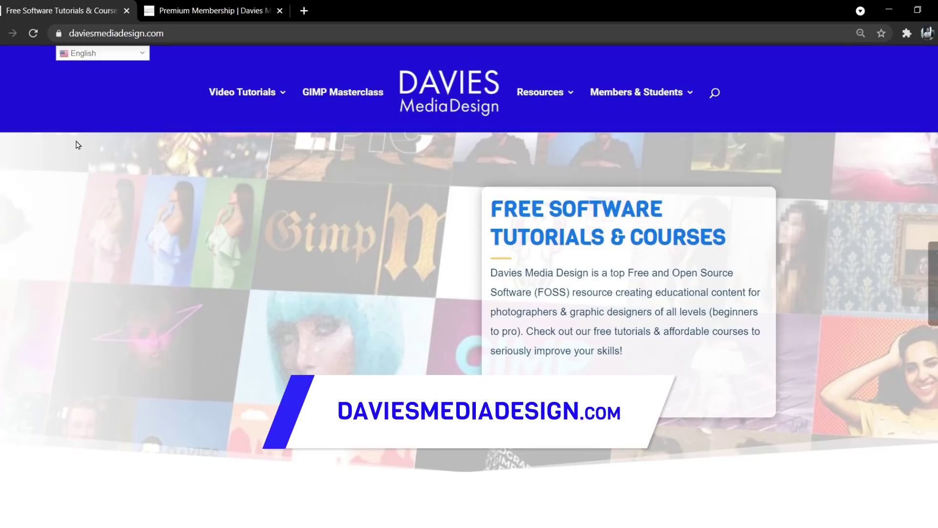
# Step: Scroll the daviesmediadesign.com home page down to the Help Articles, then switch to the Premium Membership page
pyautogui.scroll(-2, 79, 161)
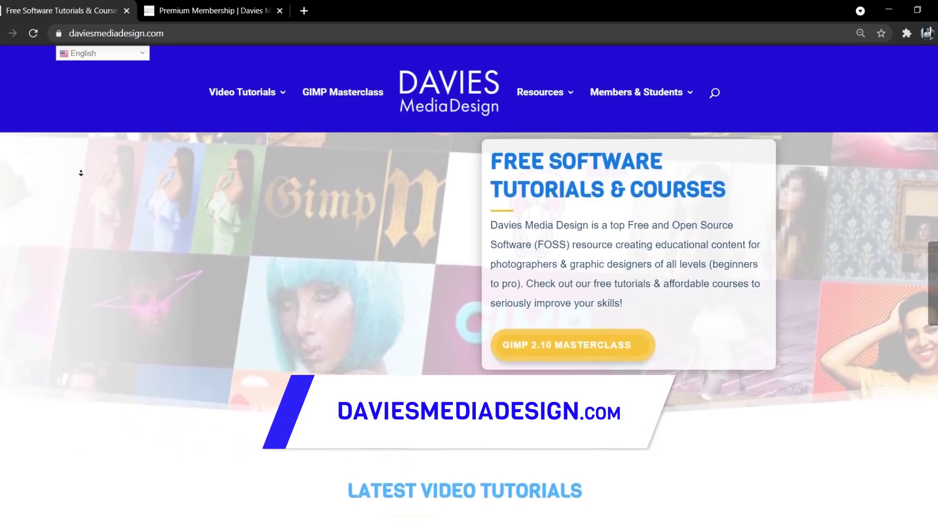
pyautogui.scroll(-7, 82, 182)
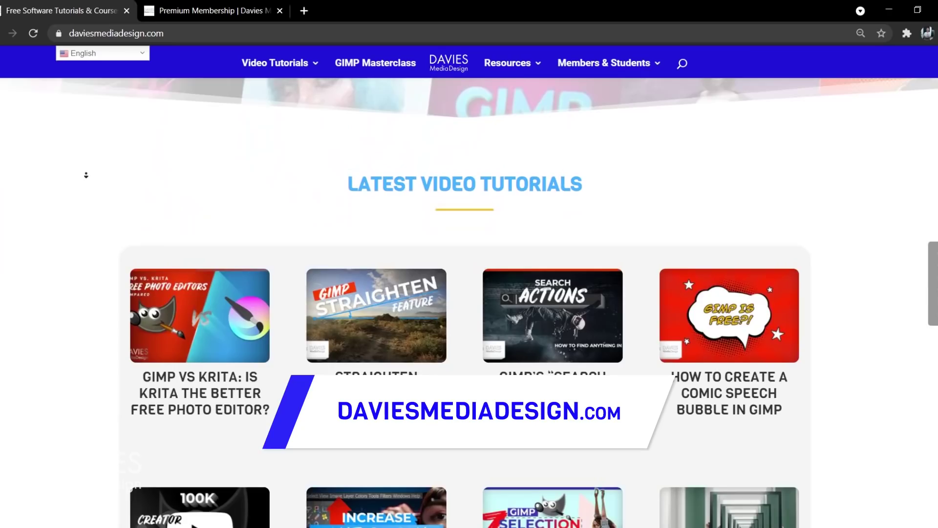
pyautogui.scroll(-10, 94, 229)
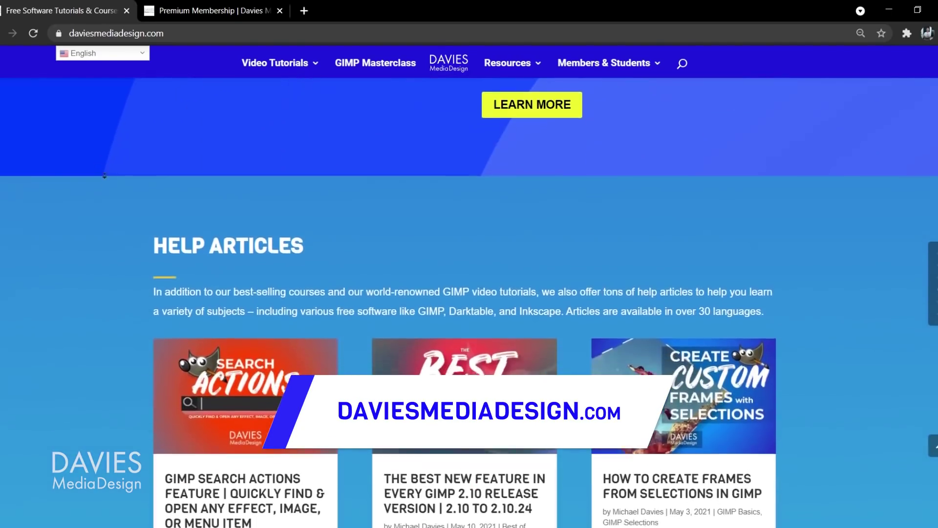
pyautogui.scroll(-8, 111, 217)
pyautogui.hotkey('ctrl', 'Tab')
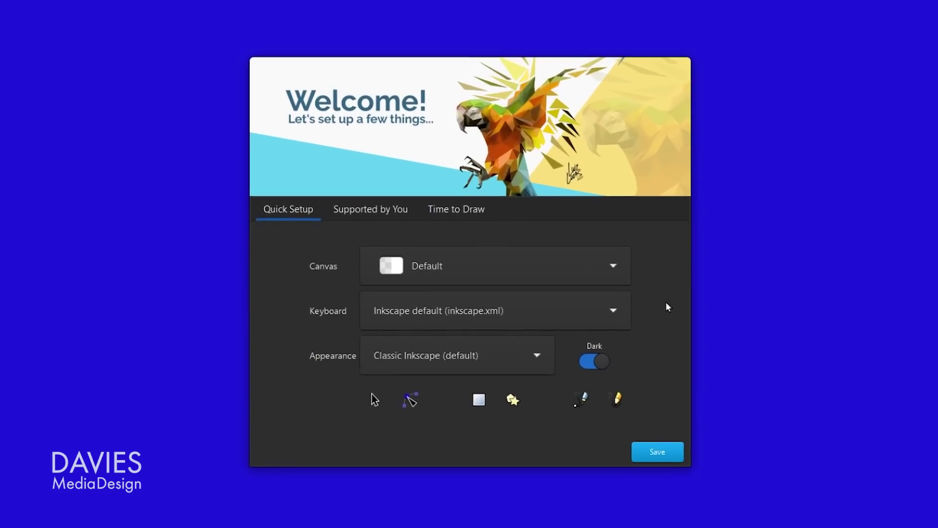
# Step: Keep the Default canvas background and the Inkscape default keyboard shortcut set
pyautogui.click(611, 266)
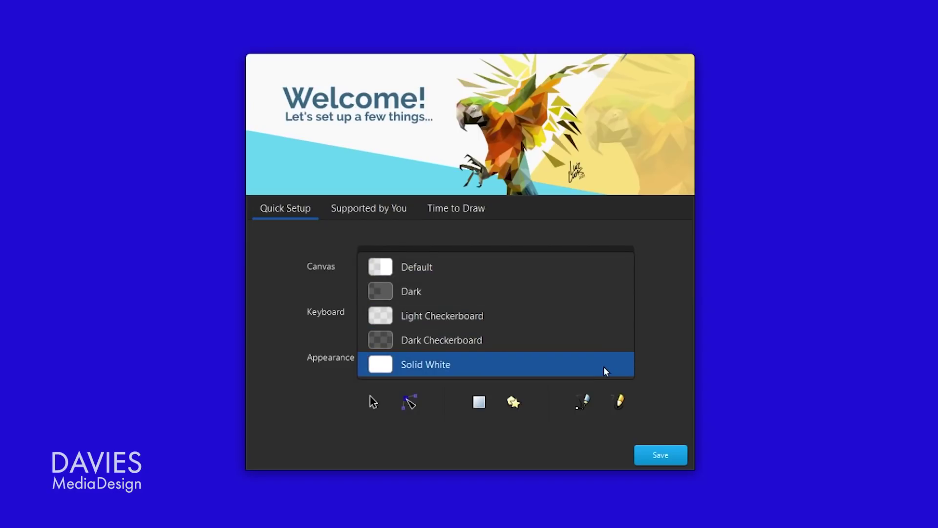
pyautogui.click(605, 275)
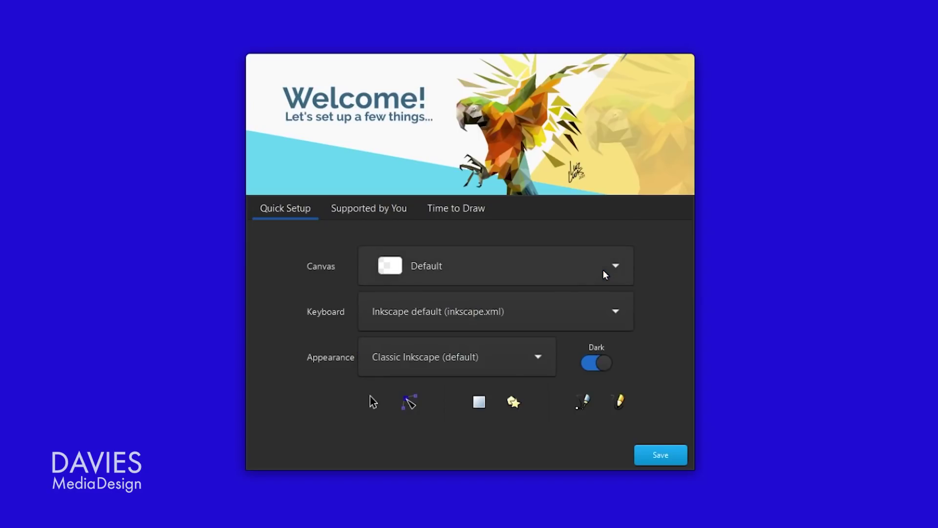
pyautogui.click(584, 318)
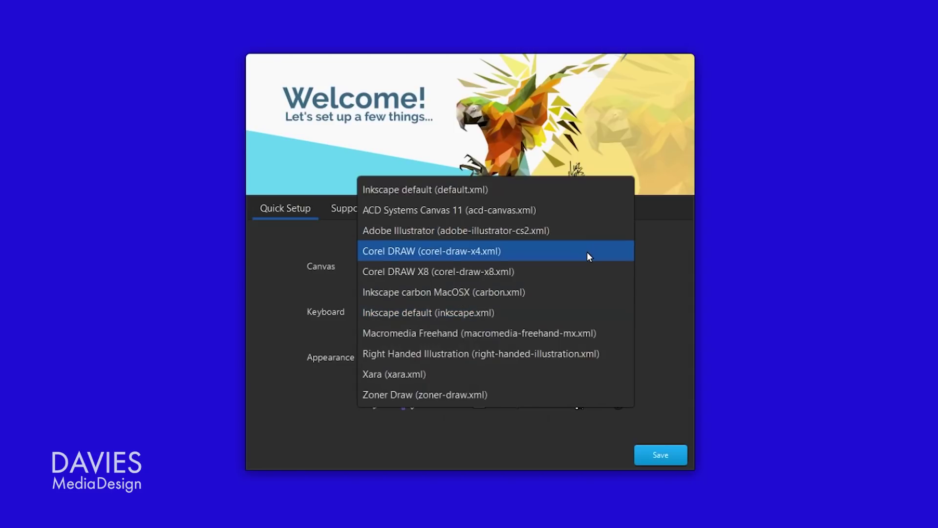
pyautogui.click(585, 306)
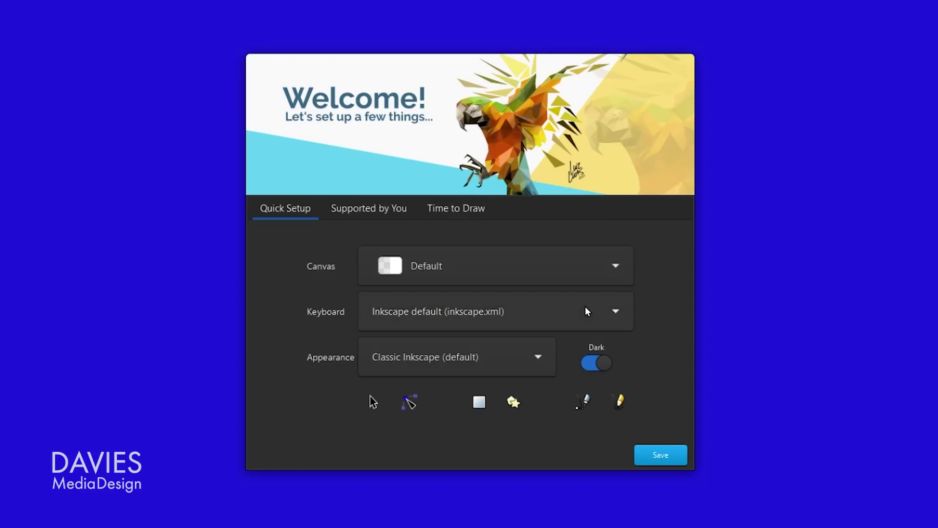
# Step: Preview the Colorful and Grayscale icon themes, settle on Classic Symbolic, and toggle Dark off and on
pyautogui.click(538, 356)
pyautogui.click(532, 377)
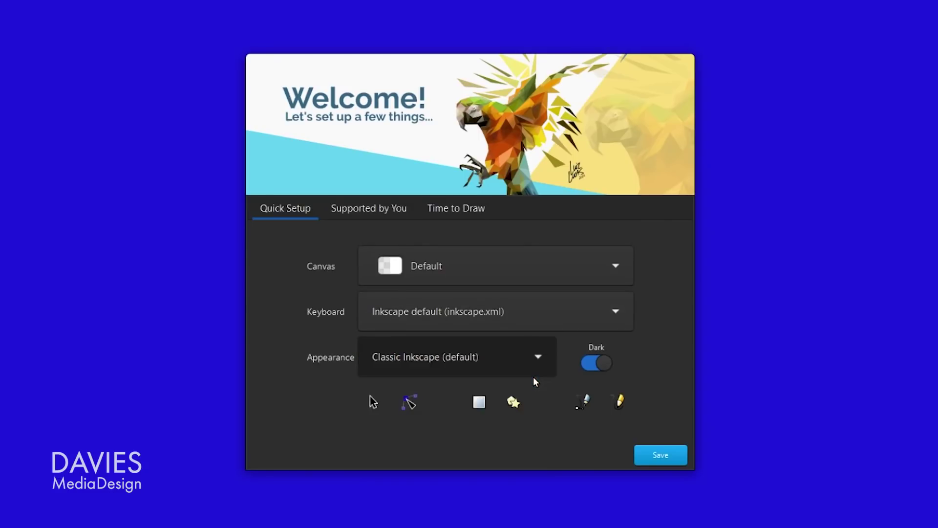
pyautogui.click(532, 350)
pyautogui.click(520, 377)
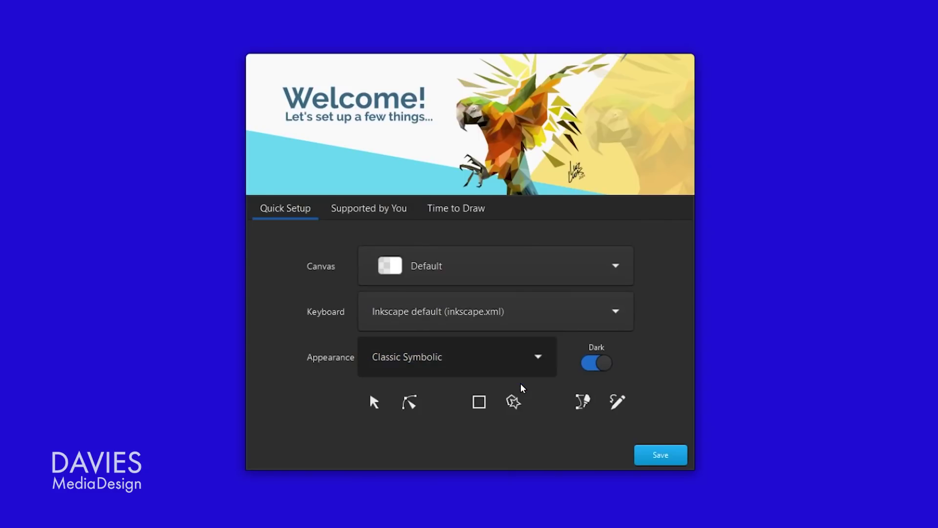
pyautogui.click(523, 358)
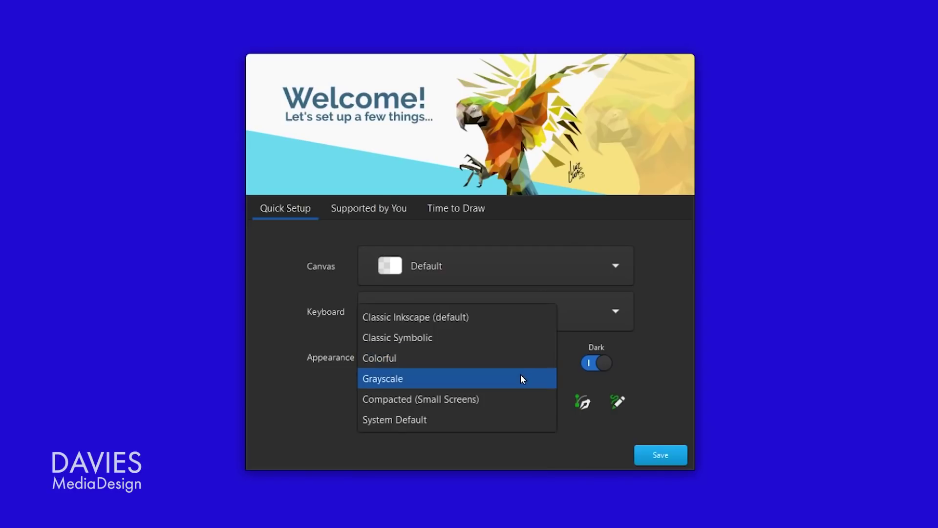
pyautogui.click(520, 377)
pyautogui.click(521, 363)
pyautogui.click(517, 320)
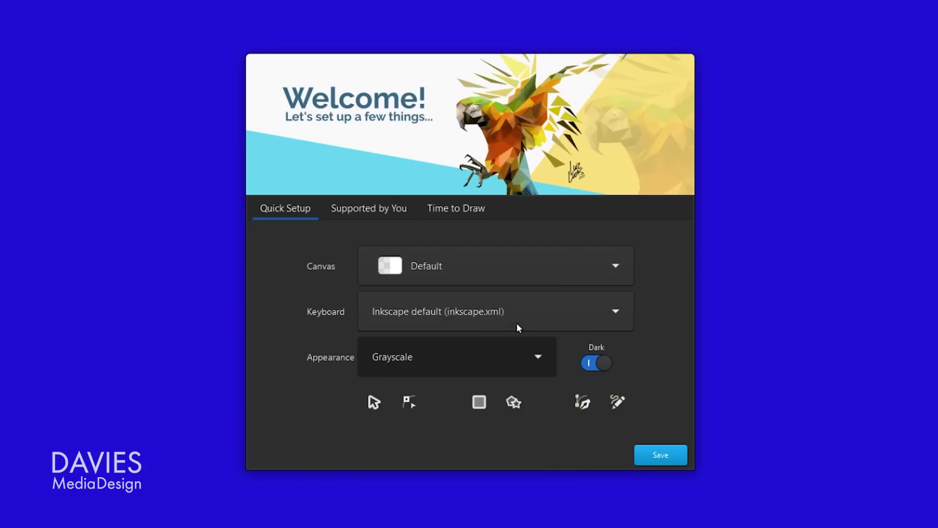
pyautogui.click(599, 366)
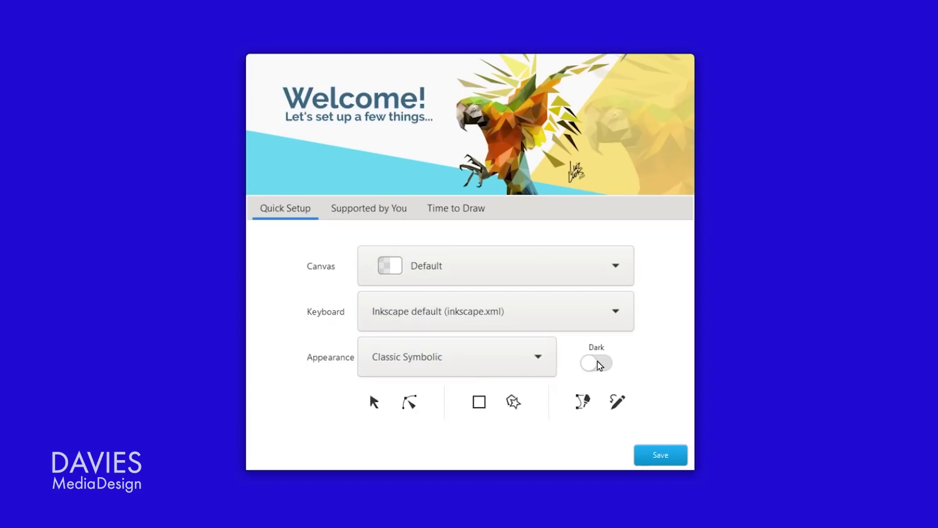
pyautogui.click(599, 365)
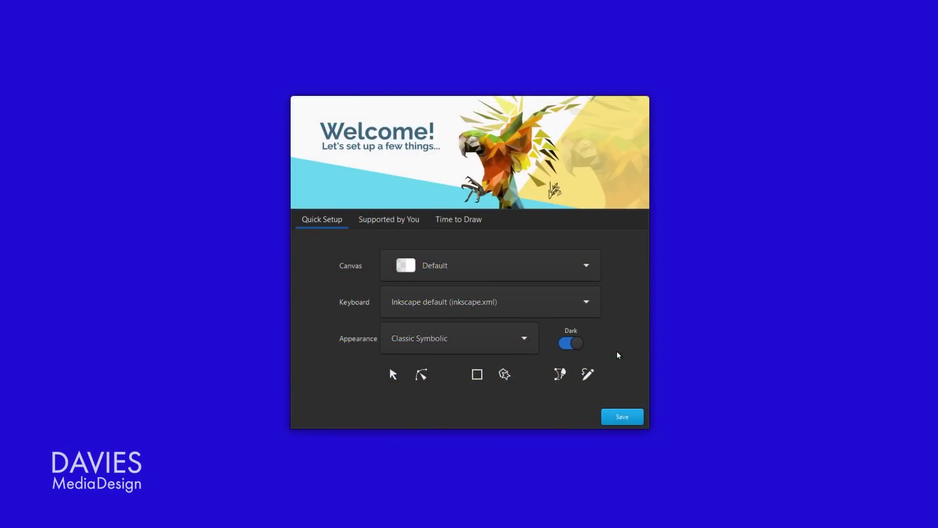
# Step: Save the Quick Setup choices of canvas, shortcuts and Classic Symbolic appearance
pyautogui.click(620, 415)
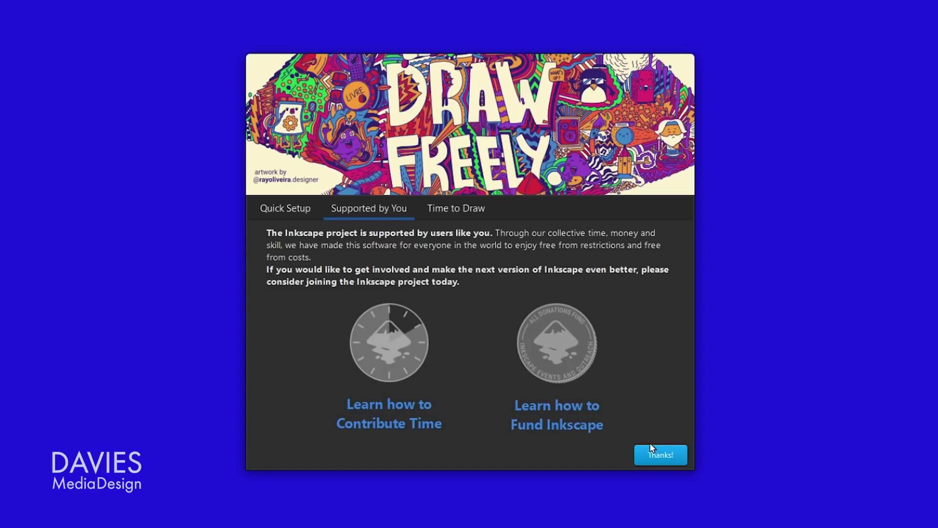
# Step: Go to the Time to Draw page and scroll through the print page-size templates
pyautogui.click(660, 454)
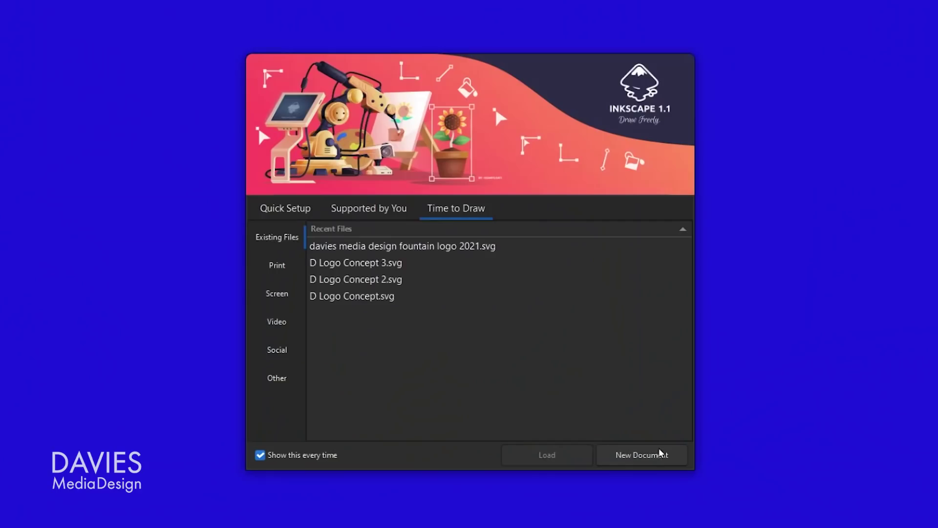
pyautogui.click(276, 265)
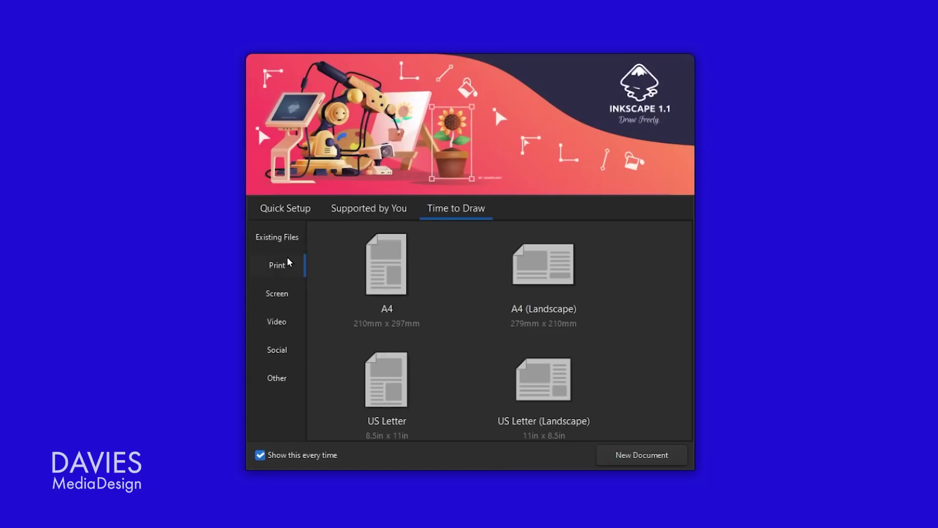
pyautogui.scroll(-2, 464, 392)
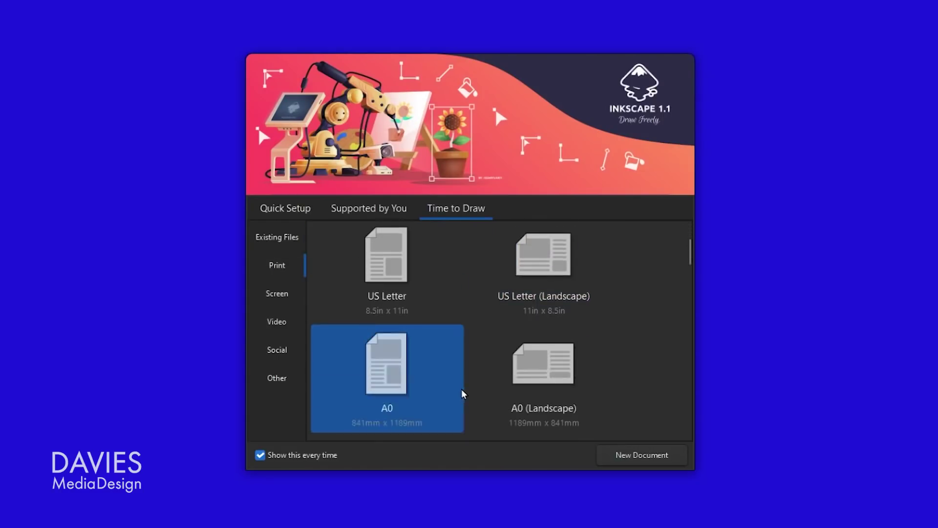
pyautogui.scroll(-5, 463, 394)
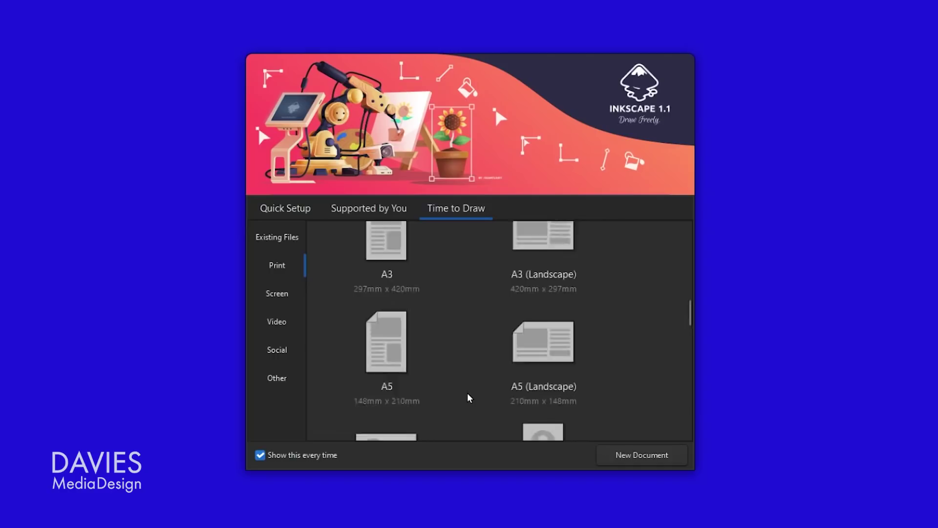
pyautogui.scroll(-6, 469, 398)
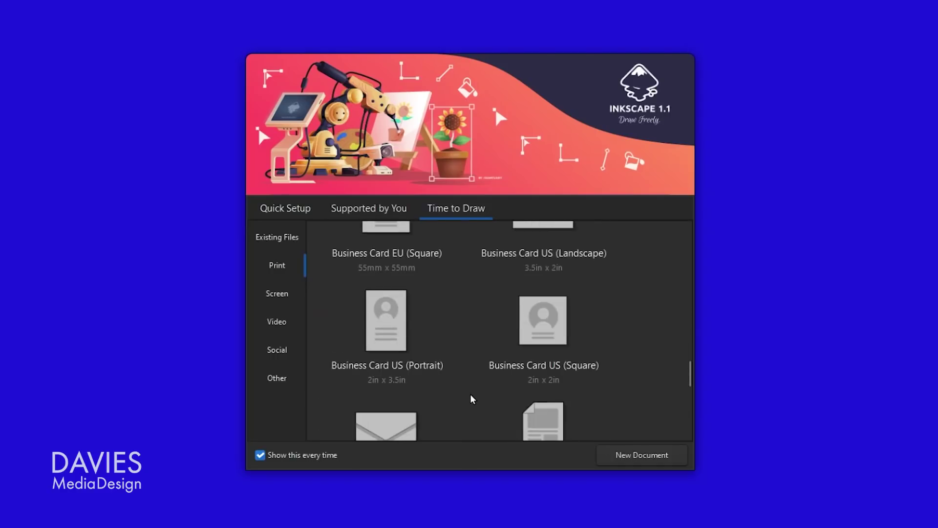
pyautogui.scroll(-3, 474, 399)
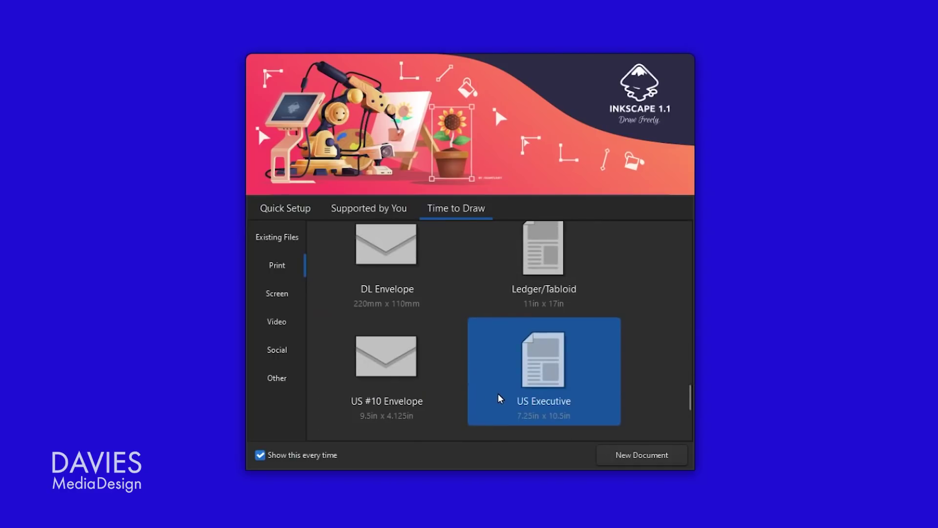
# Step: Browse the screen, video, social media and other template categories
pyautogui.click(289, 295)
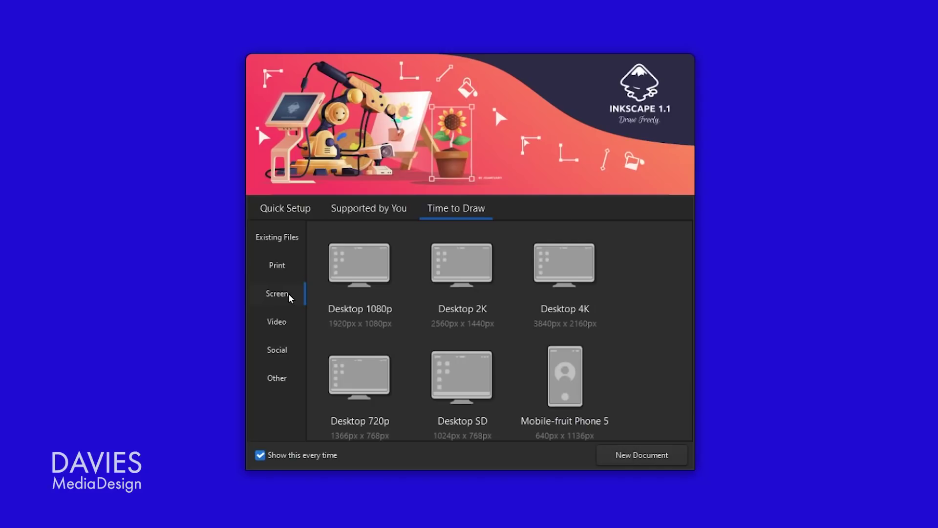
pyautogui.click(298, 323)
pyautogui.click(291, 351)
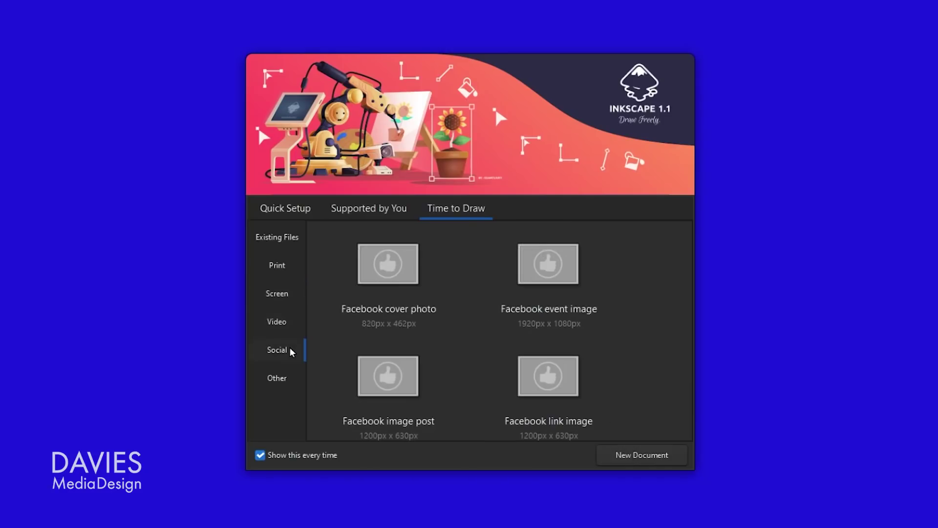
pyautogui.click(294, 382)
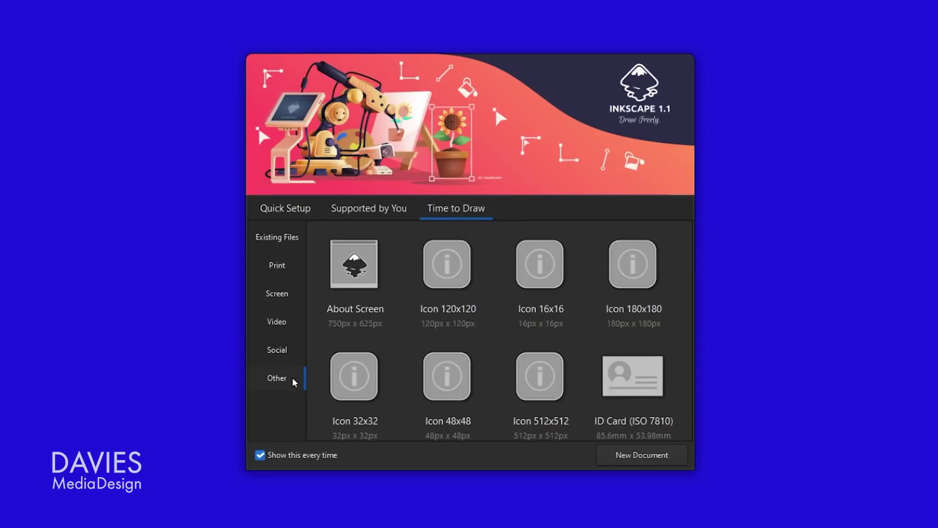
pyautogui.click(267, 295)
pyautogui.scroll(-5, 472, 316)
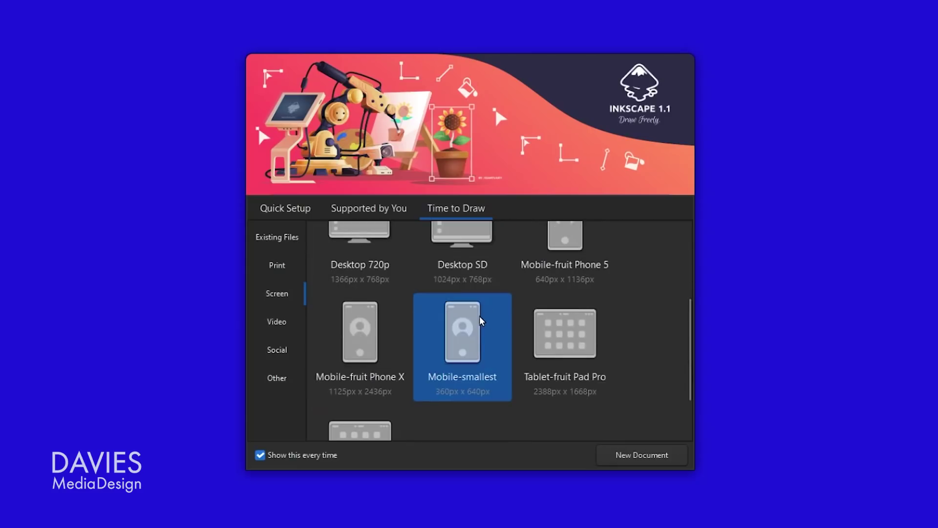
pyautogui.click(276, 321)
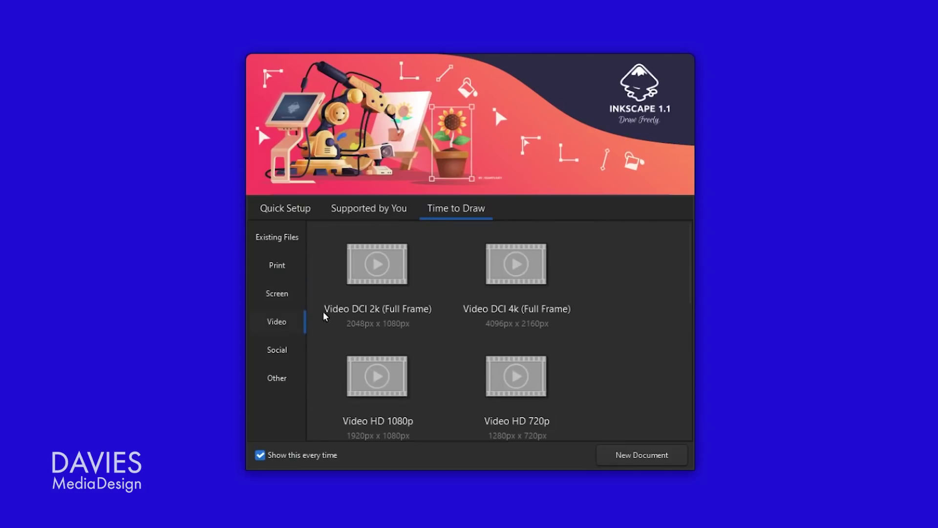
pyautogui.scroll(-5, 450, 314)
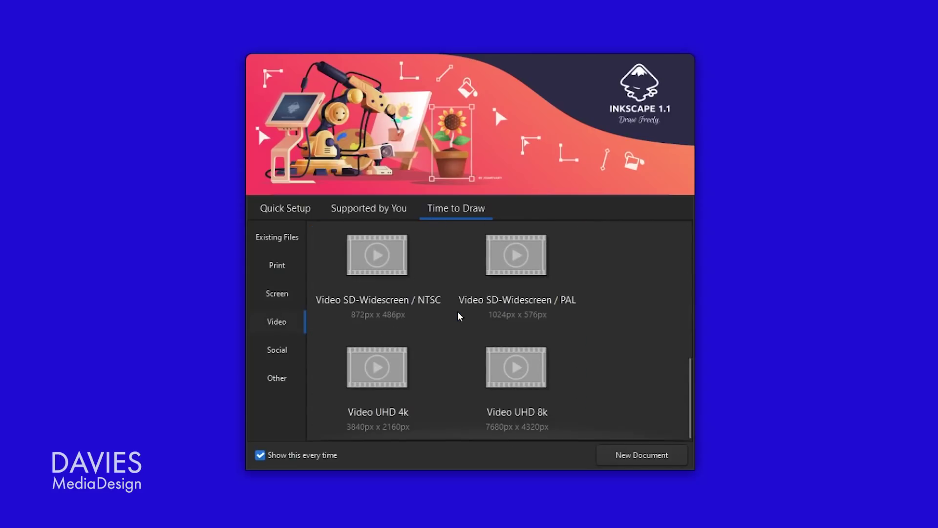
pyautogui.click(289, 351)
pyautogui.scroll(-2, 470, 318)
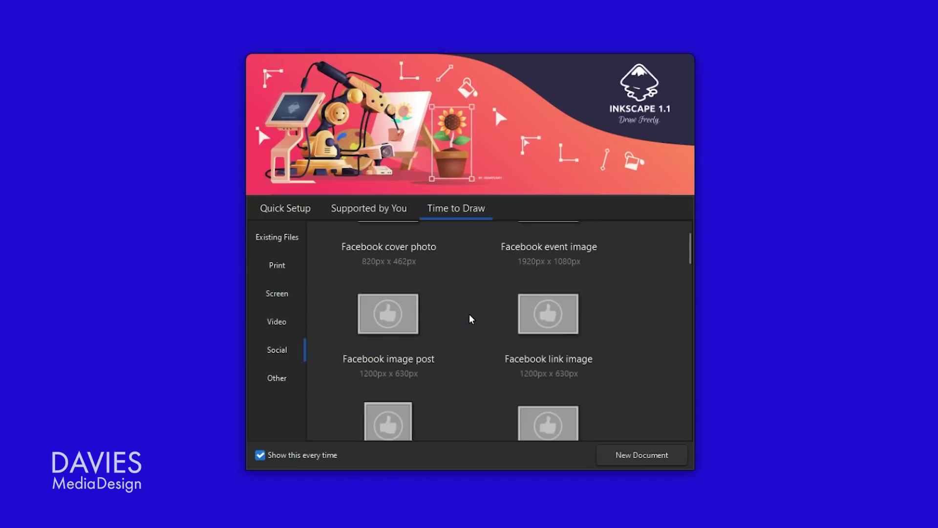
pyautogui.scroll(-15, 470, 319)
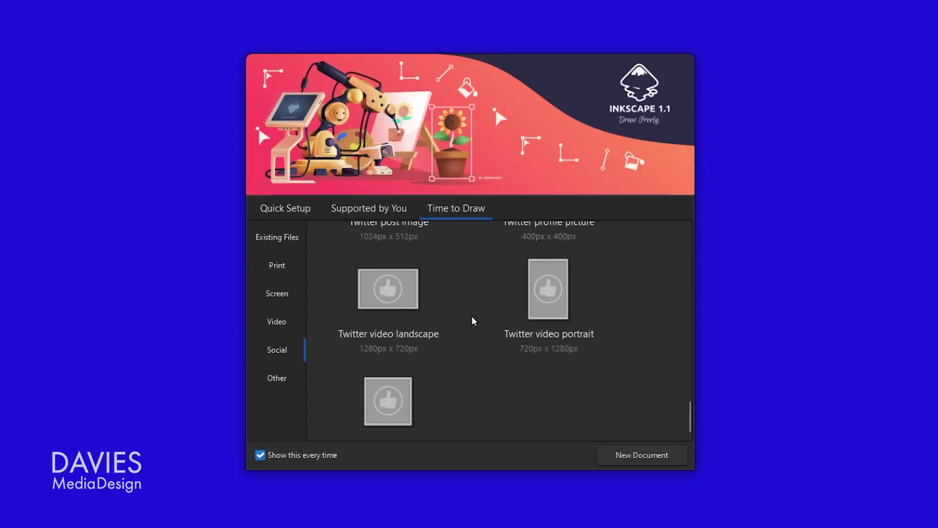
pyautogui.scroll(-1, 473, 320)
# Step: Create a new 1920 × 1080 px document from the Desktop 1080p screen template
pyautogui.click(273, 267)
pyautogui.click(282, 304)
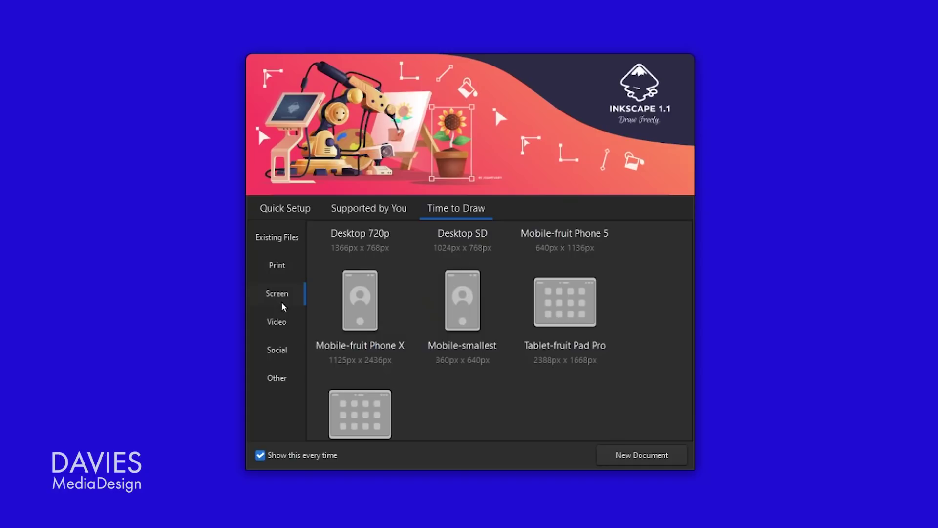
pyautogui.click(386, 306)
pyautogui.scroll(3, 397, 301)
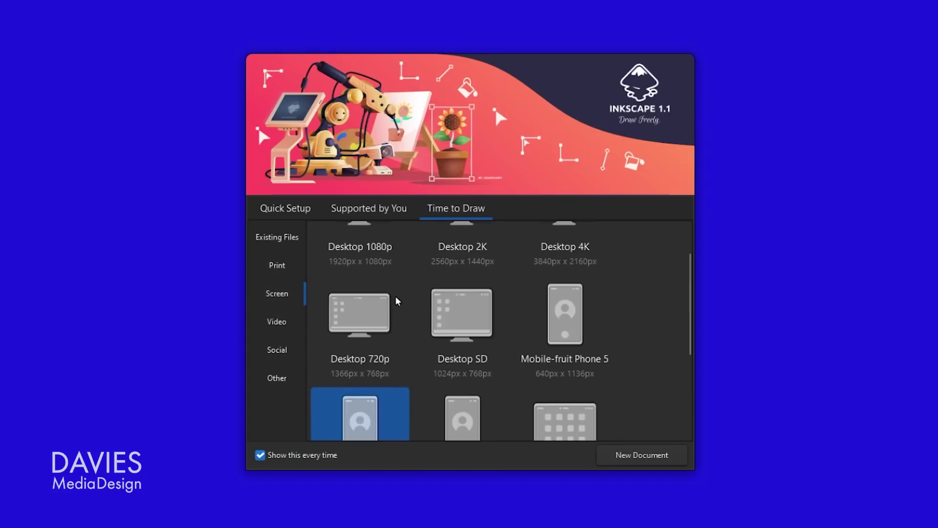
pyautogui.click(388, 306)
pyautogui.scroll(1, 376, 316)
pyautogui.doubleClick(368, 259)
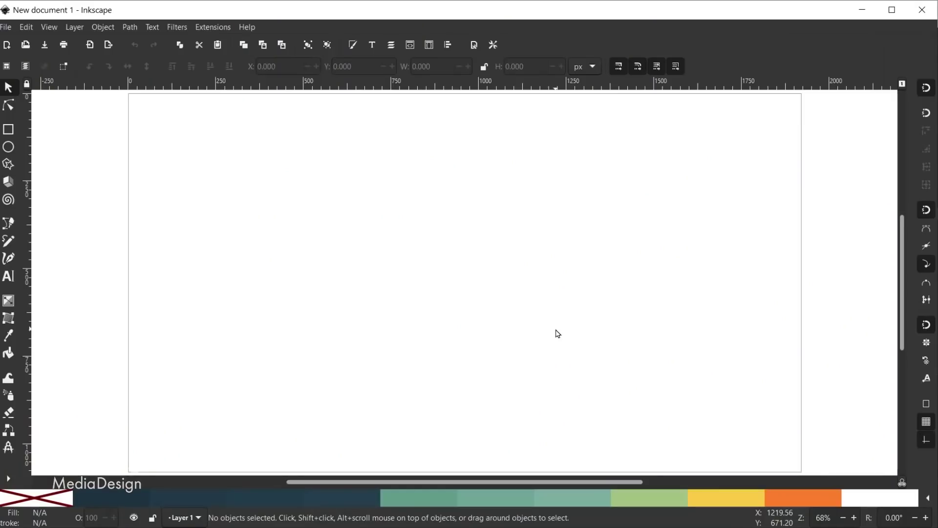
# Step: Open the File menu in the New document 1 window
pyautogui.click(7, 28)
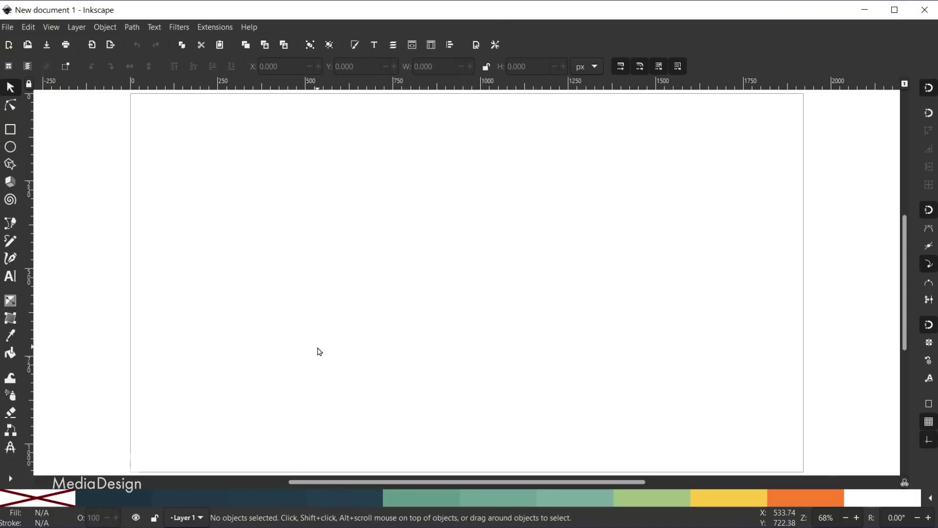
pyautogui.press('?')
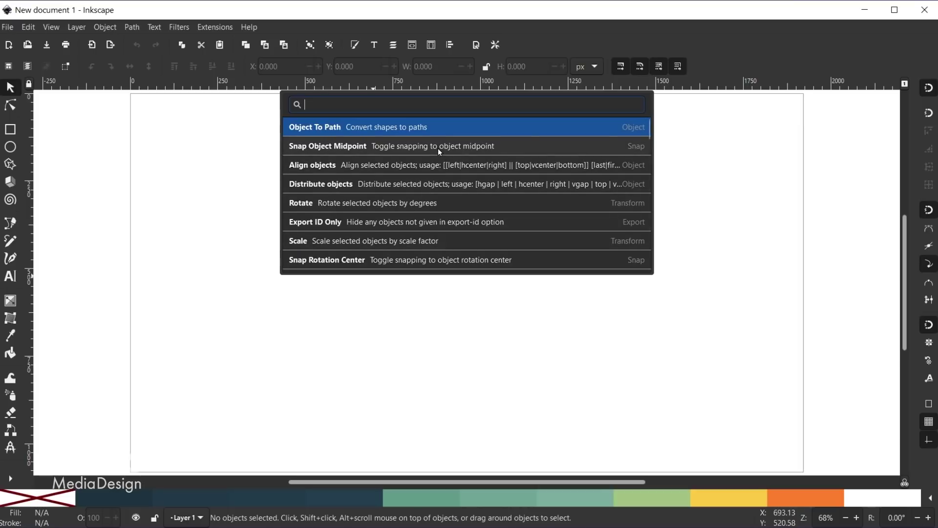
pyautogui.scroll(-5, 438, 148)
pyautogui.scroll(-7, 429, 176)
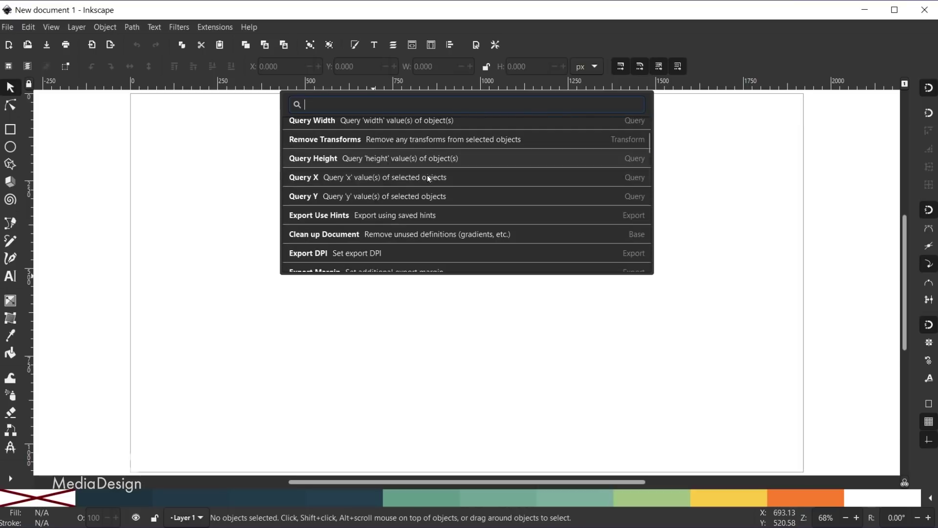
pyautogui.scroll(-8, 432, 208)
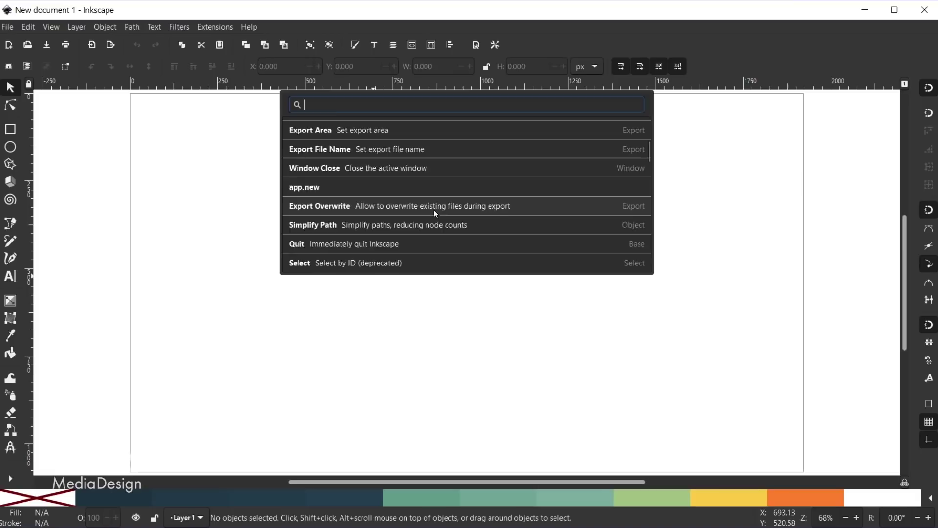
pyautogui.scroll(-10, 439, 230)
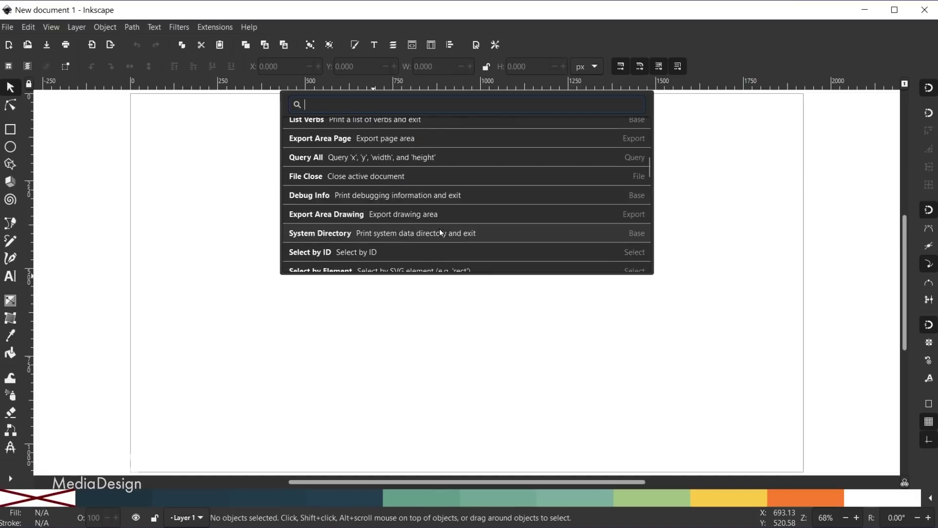
pyautogui.scroll(-5, 443, 233)
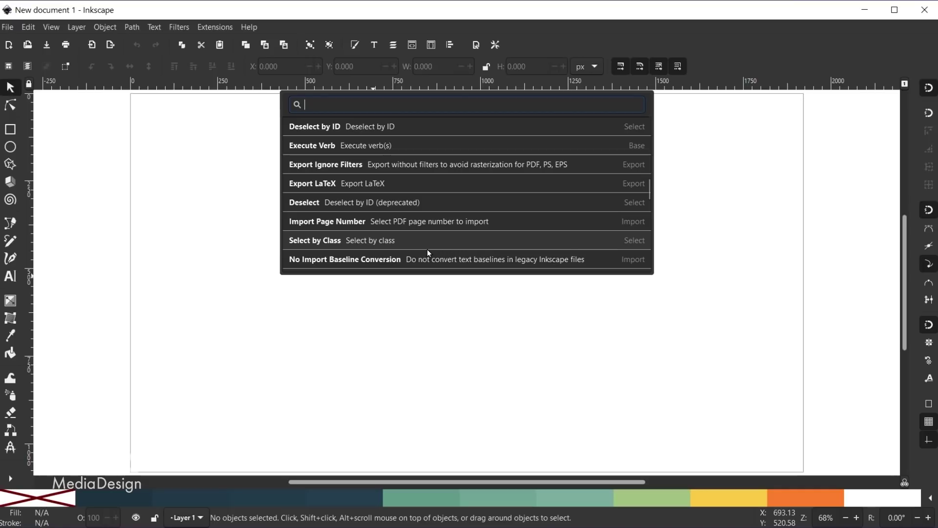
pyautogui.write('bject')
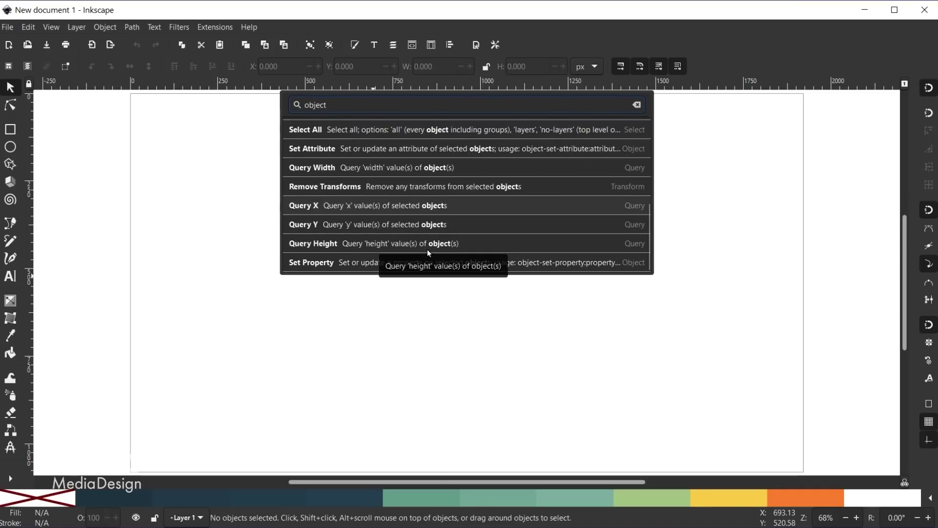
pyautogui.write(' to')
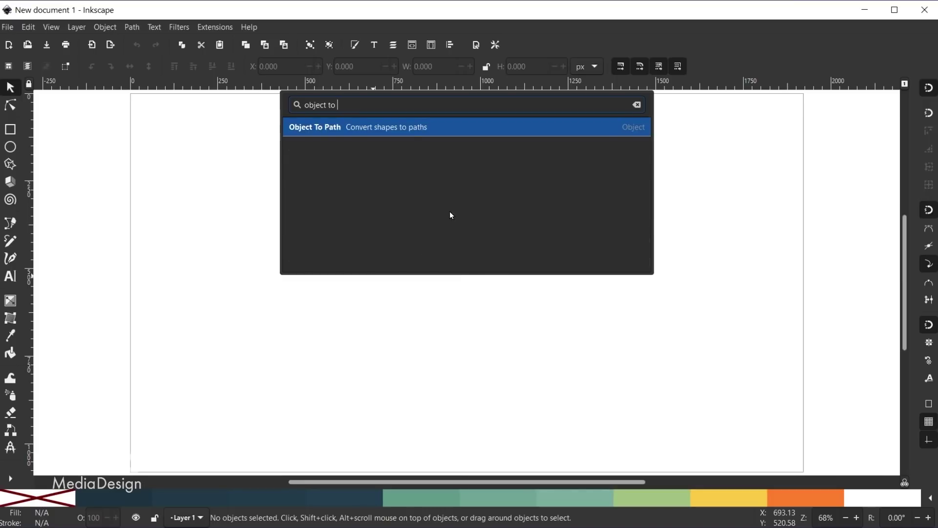
pyautogui.click(382, 128)
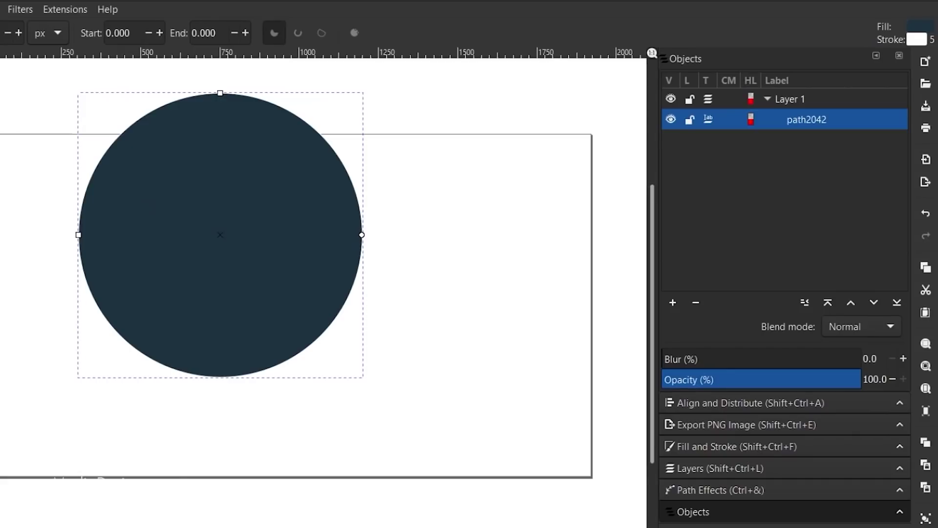
# Step: Open Fill and Stroke, Text and Font, Layers and Align and Distribute, then dock Layers and Text and Font below
pyautogui.press('s')
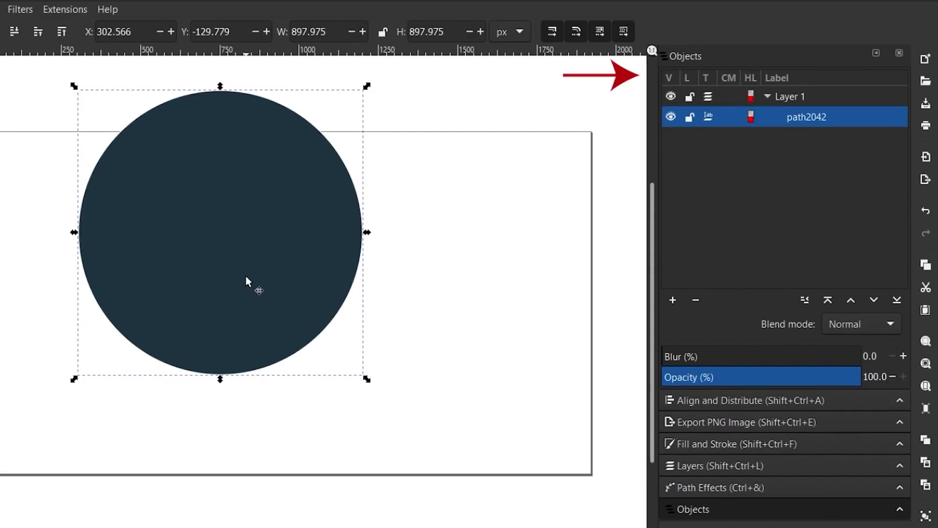
pyautogui.click(731, 403)
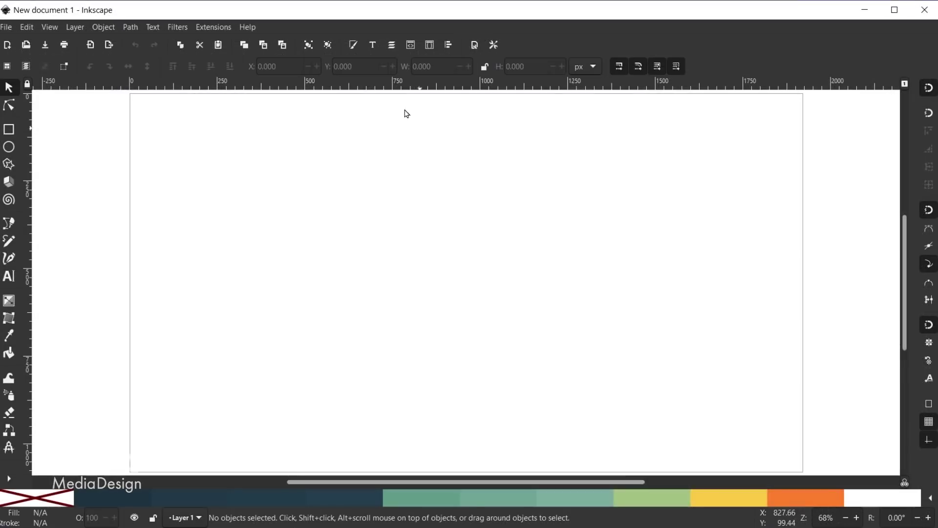
pyautogui.click(354, 45)
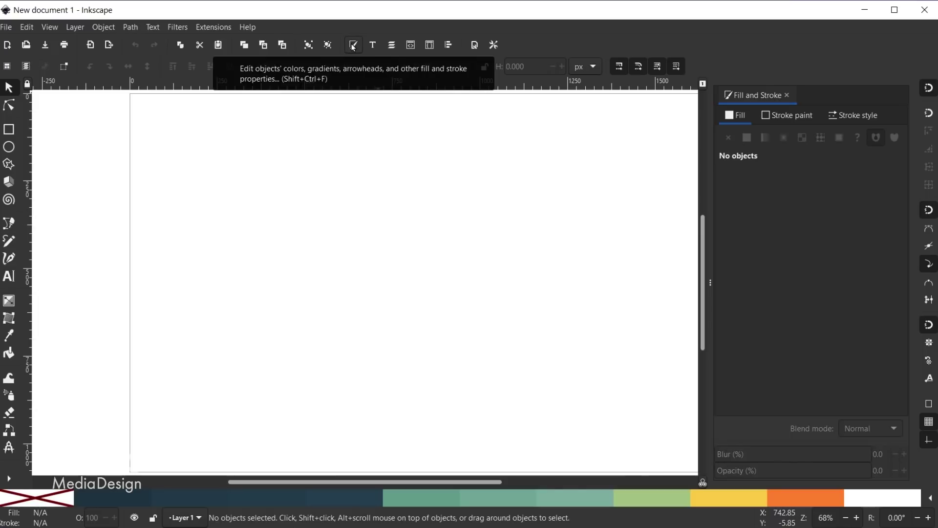
pyautogui.click(373, 45)
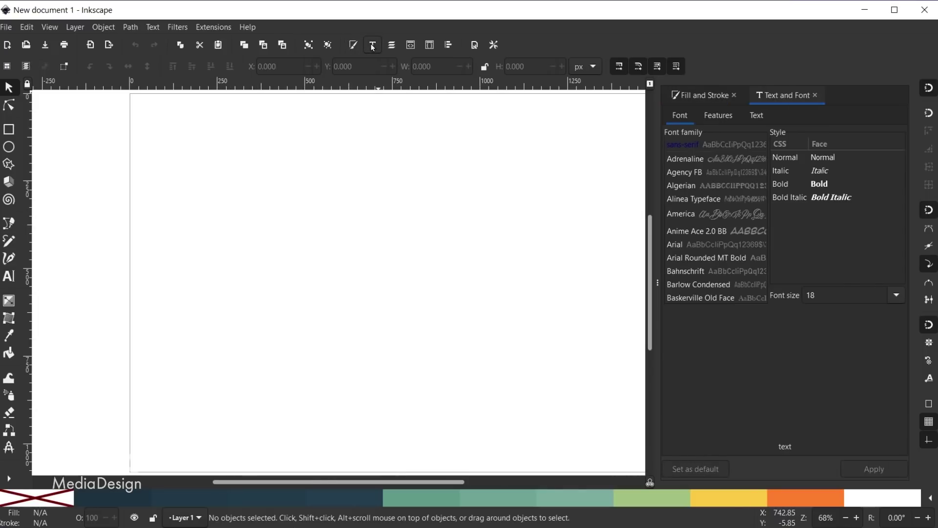
pyautogui.click(392, 46)
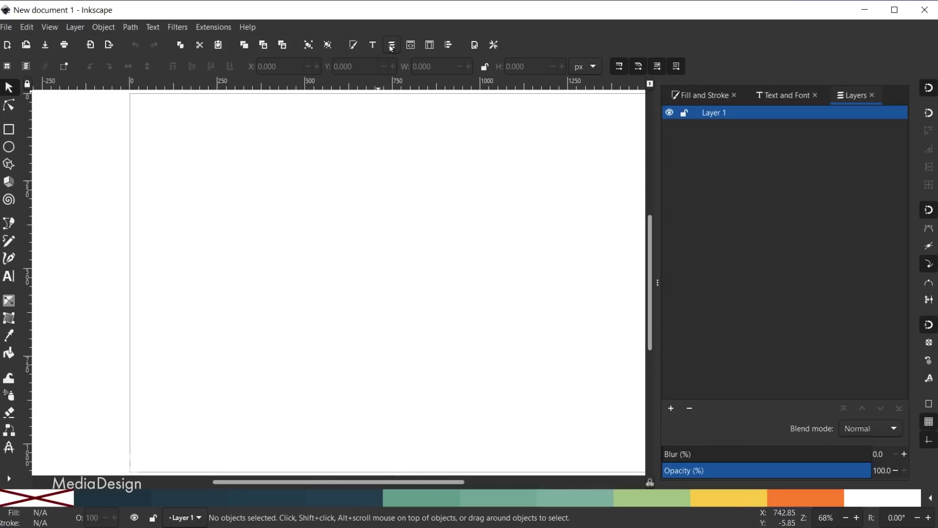
pyautogui.click(449, 46)
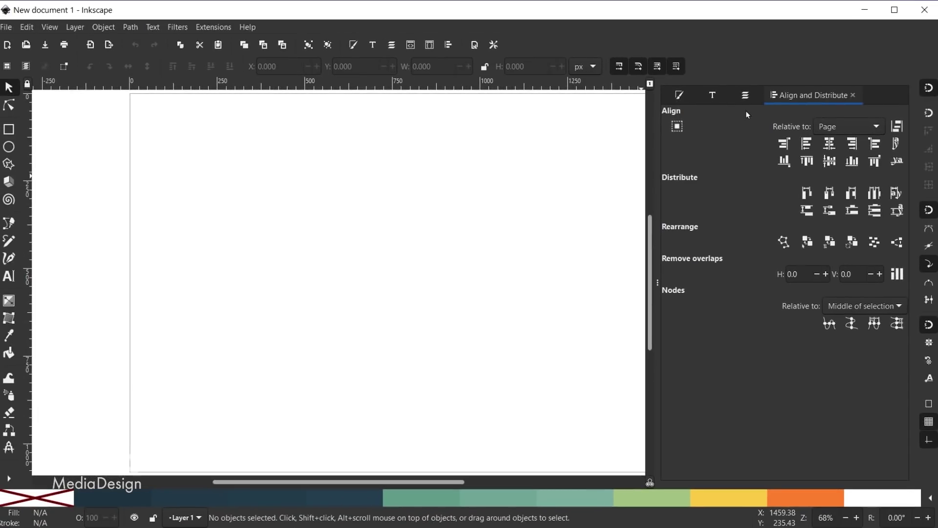
pyautogui.moveTo(744, 97); pyautogui.dragTo(790, 481)
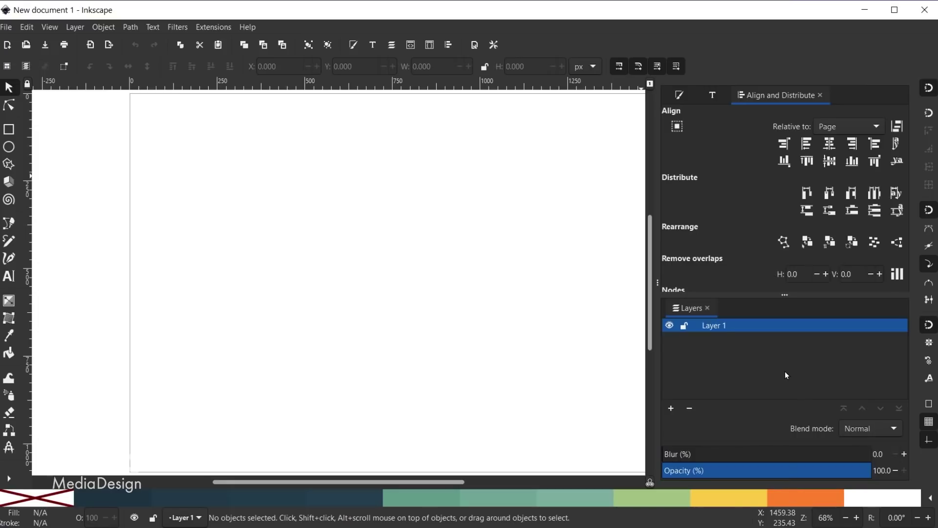
pyautogui.moveTo(713, 99); pyautogui.dragTo(776, 477)
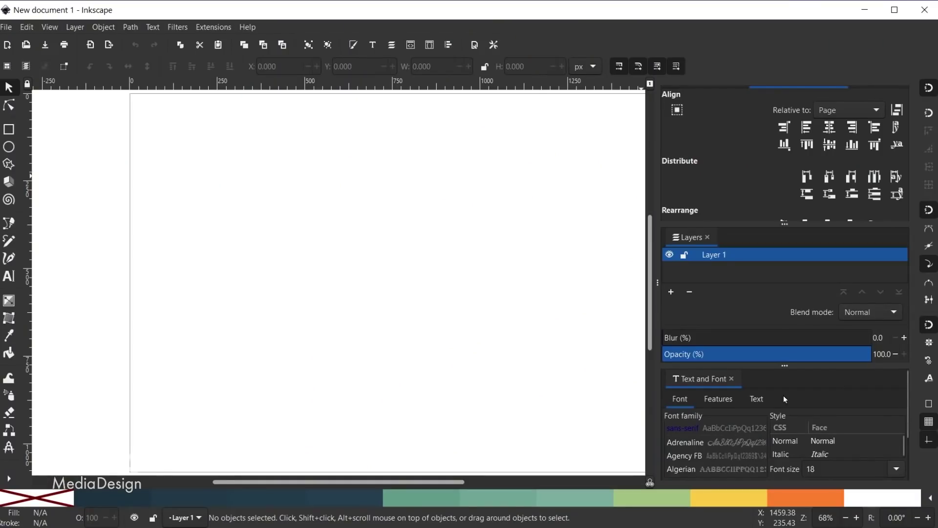
# Step: Move the Text and Font and Layers panels to a left dock, then close both
pyautogui.moveTo(709, 377); pyautogui.dragTo(30, 263)
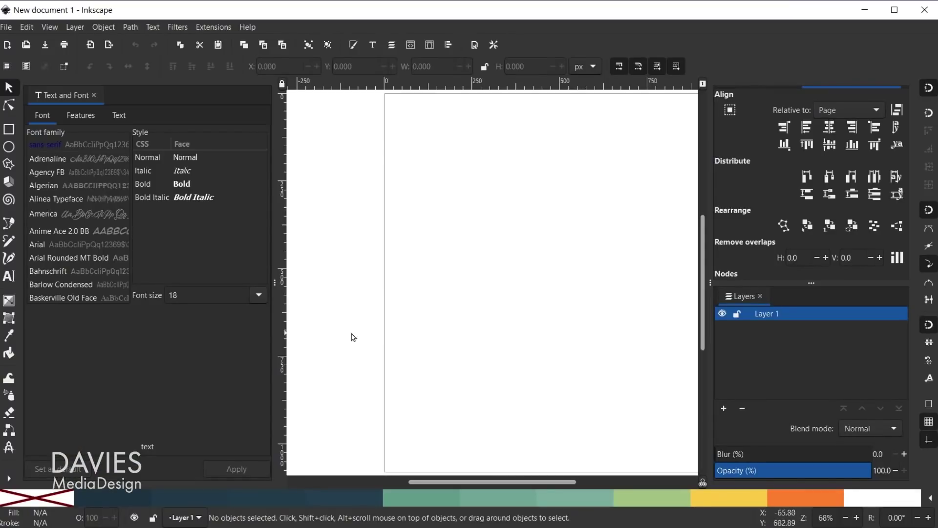
pyautogui.moveTo(273, 330)
pyautogui.mouseDown()
pyautogui.moveTo(298, 332)
pyautogui.moveTo(262, 334)
pyautogui.mouseUp()
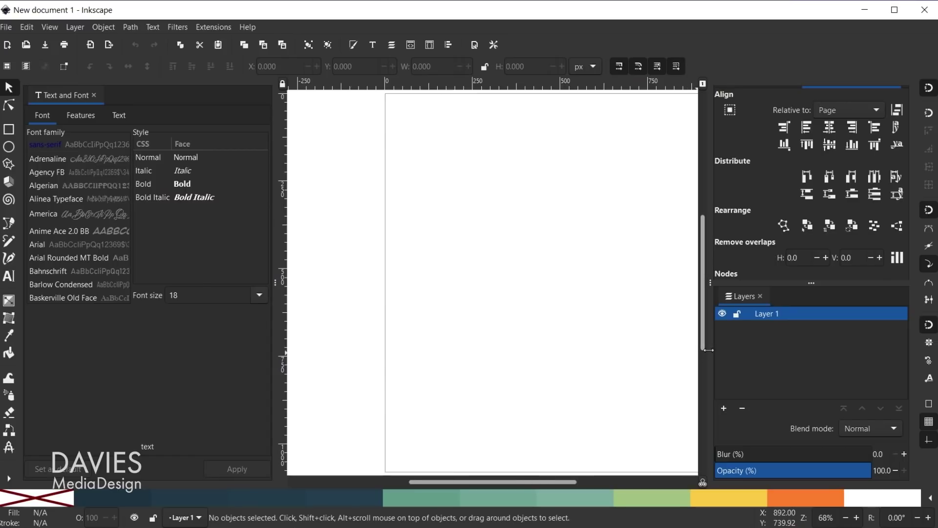
pyautogui.moveTo(708, 350); pyautogui.dragTo(799, 348)
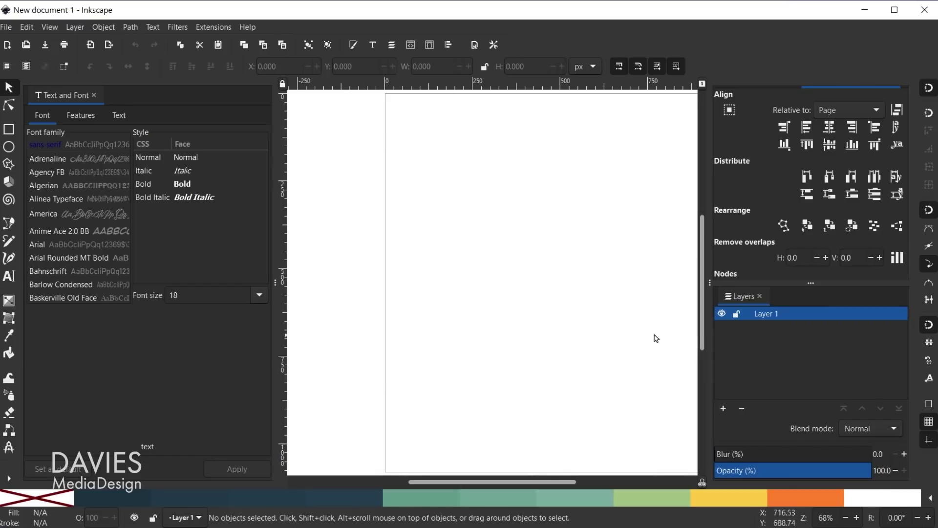
pyautogui.moveTo(741, 298); pyautogui.dragTo(23, 352)
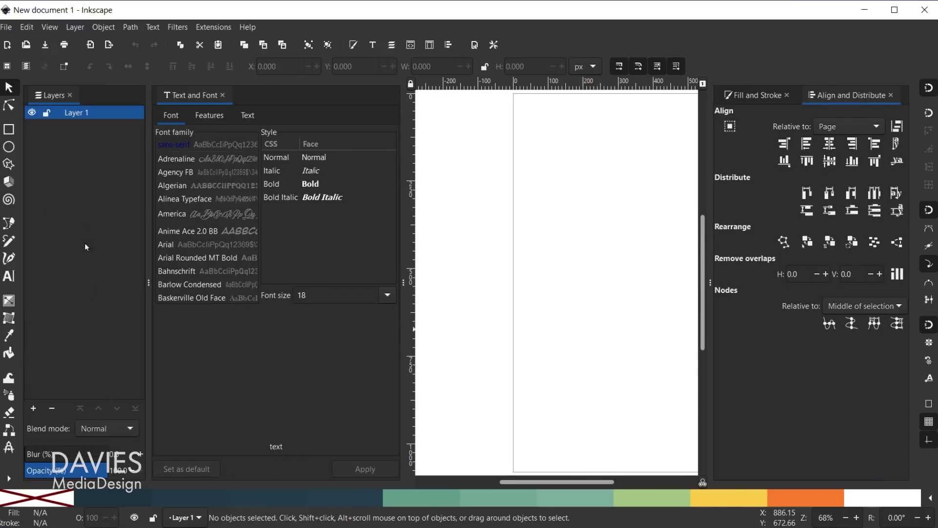
pyautogui.click(70, 97)
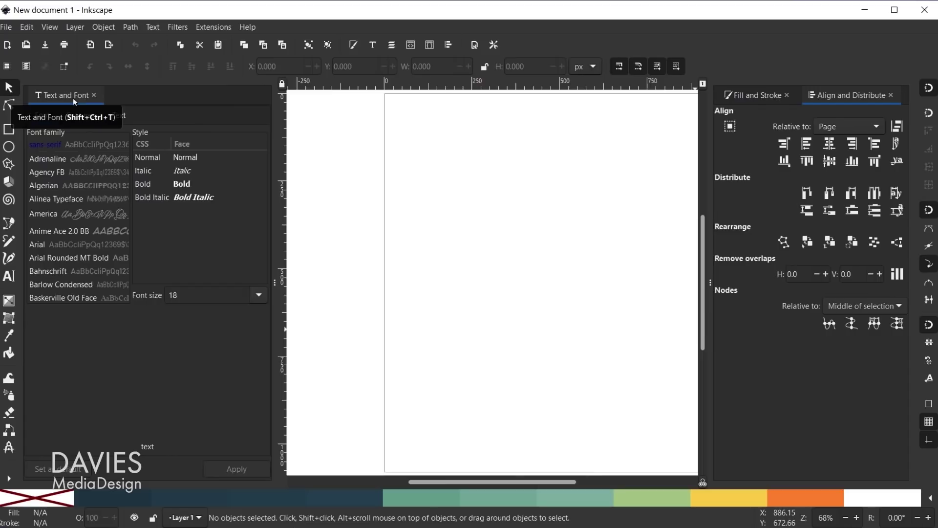
pyautogui.click(93, 95)
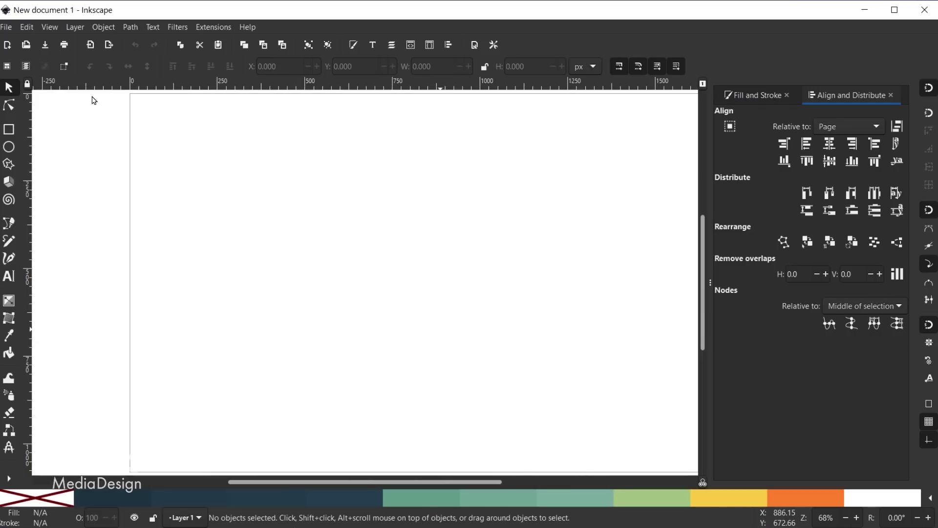
# Step: Reopen Text and Font and Layers in the right dock and redock Layers along its bottom edge
pyautogui.click(377, 46)
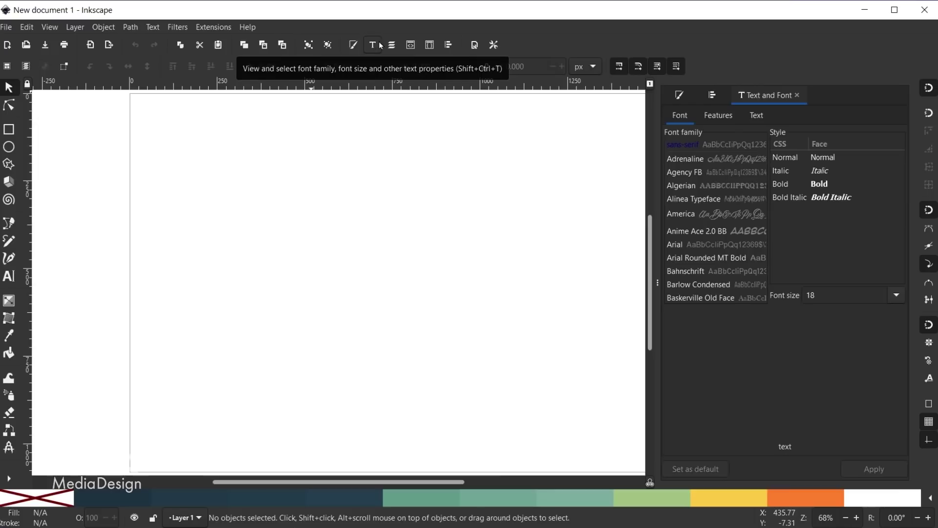
pyautogui.click(391, 46)
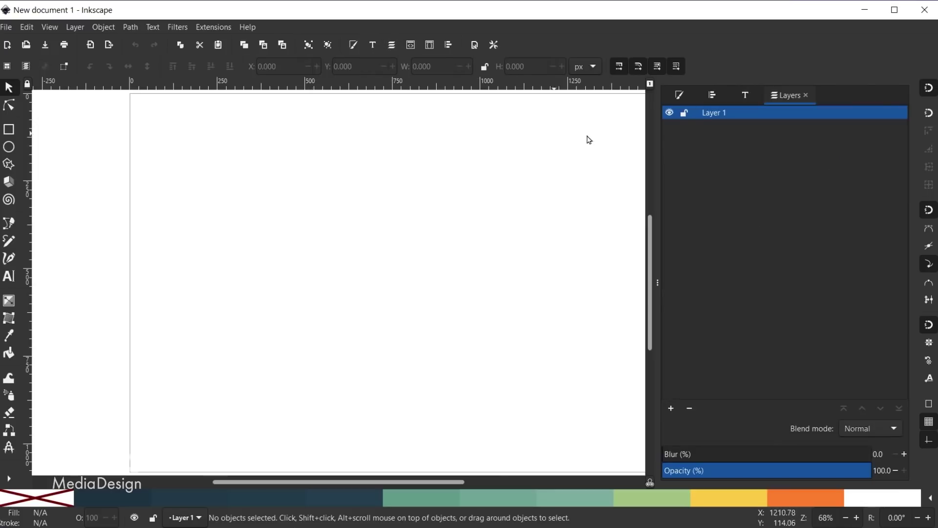
pyautogui.moveTo(805, 100); pyautogui.dragTo(752, 490)
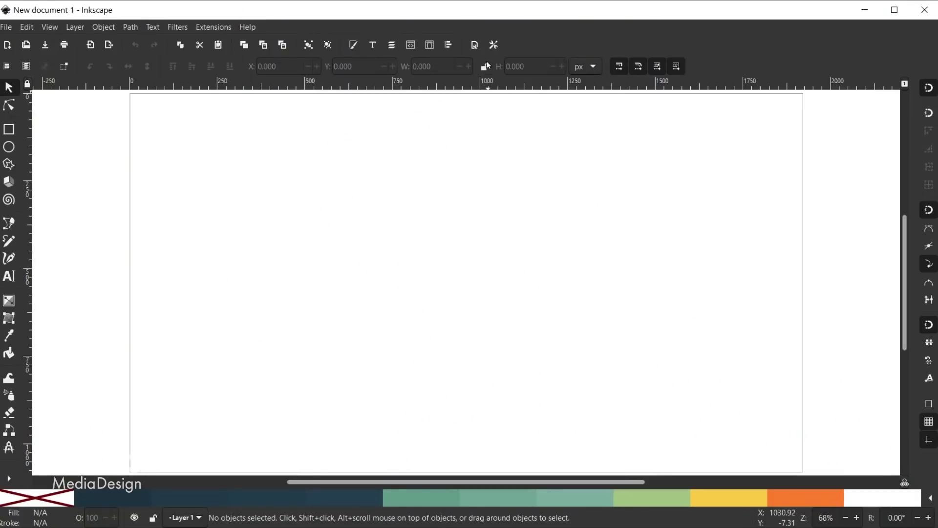
# Step: Search Preferences for 'icons' and view the Themeing page
pyautogui.click(494, 45)
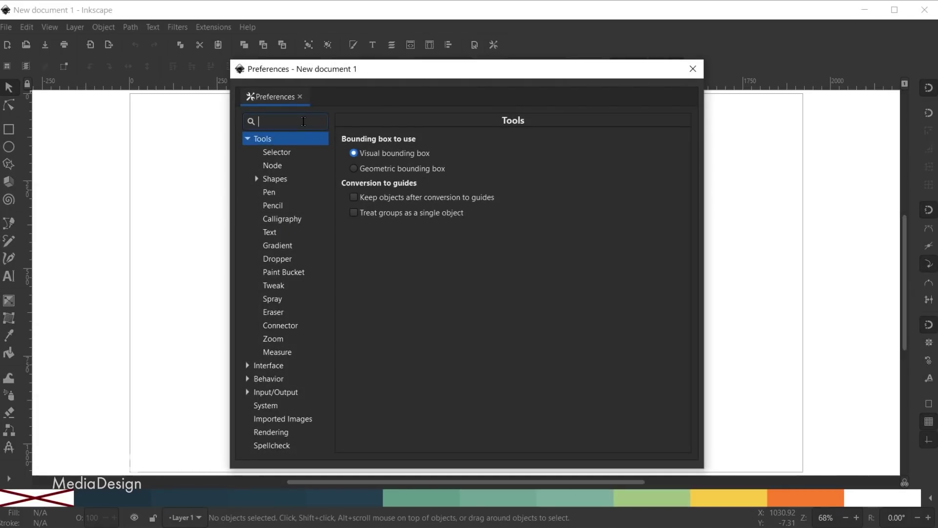
pyautogui.write('icons')
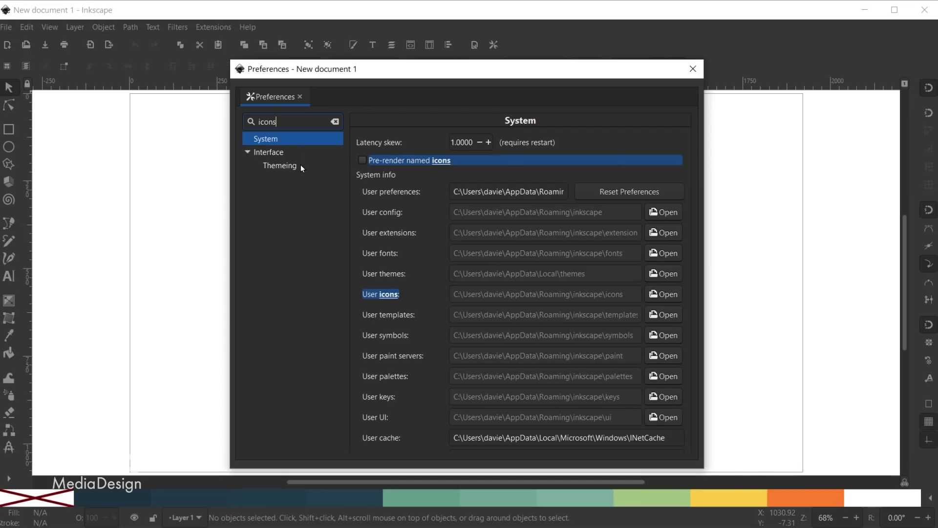
pyautogui.click(279, 166)
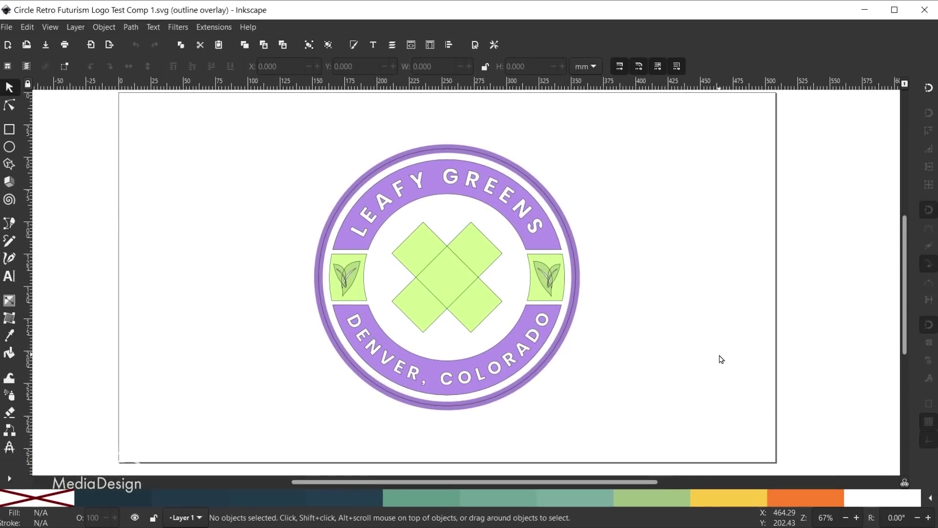
# Step: Open the View menu's display mode options to find Outline Overlay
pyautogui.click(51, 27)
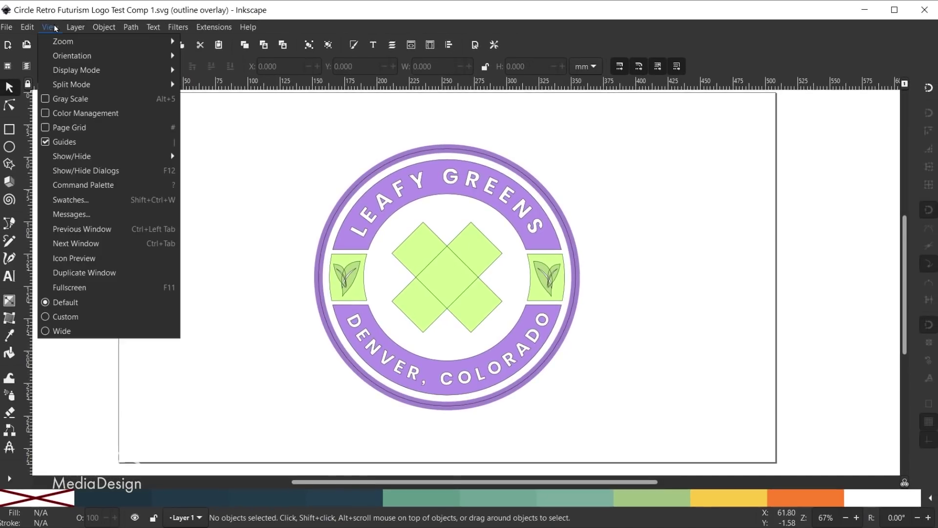
pyautogui.moveTo(118, 70)
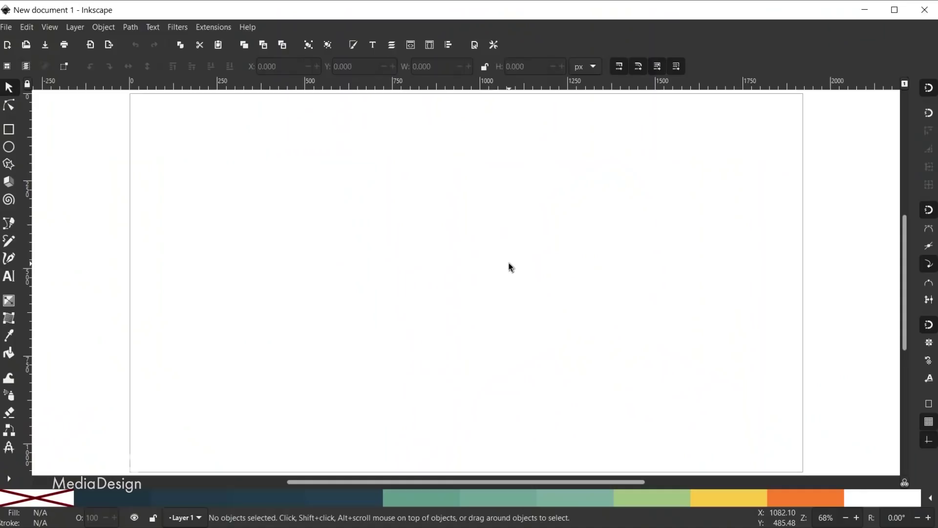
# Step: Draw a wavy calligraphic stroke across the page at width 4, then raise the width to 5.725
pyautogui.click(9, 258)
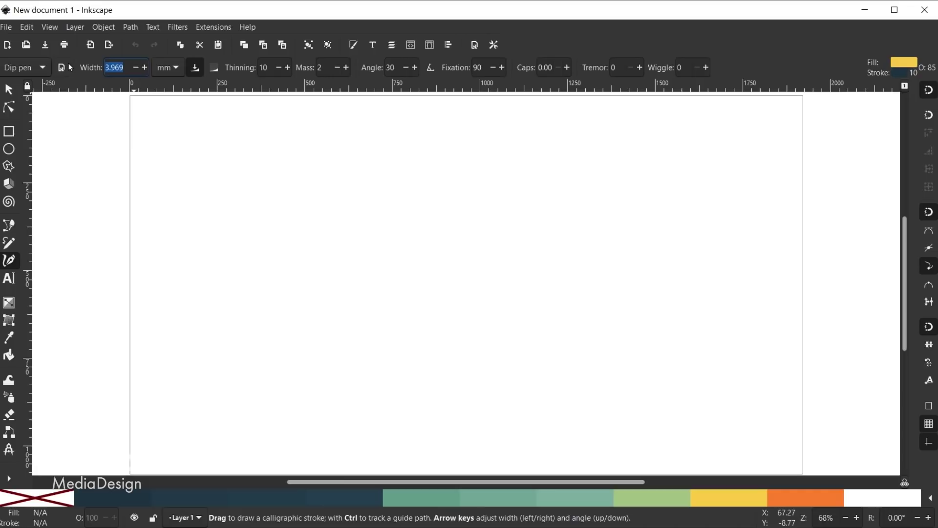
pyautogui.write('4.255')
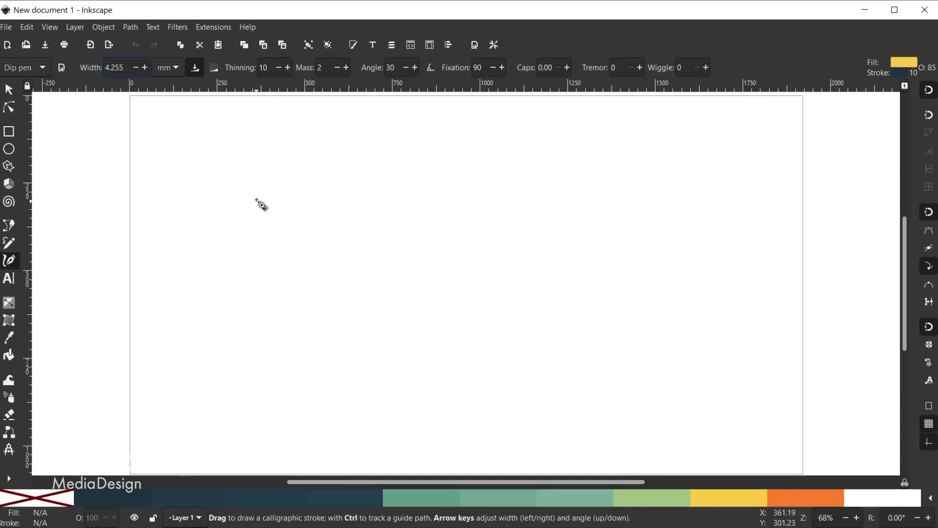
pyautogui.moveTo(262, 195)
pyautogui.mouseDown()
pyautogui.moveTo(249, 267)
pyautogui.moveTo(317, 216)
pyautogui.moveTo(400, 204)
pyautogui.moveTo(405, 283)
pyautogui.moveTo(500, 214)
pyautogui.moveTo(514, 279)
pyautogui.moveTo(512, 340)
pyautogui.moveTo(649, 226)
pyautogui.moveTo(663, 348)
pyautogui.moveTo(730, 345)
pyautogui.moveTo(739, 395)
pyautogui.moveTo(768, 423)
pyautogui.mouseUp()
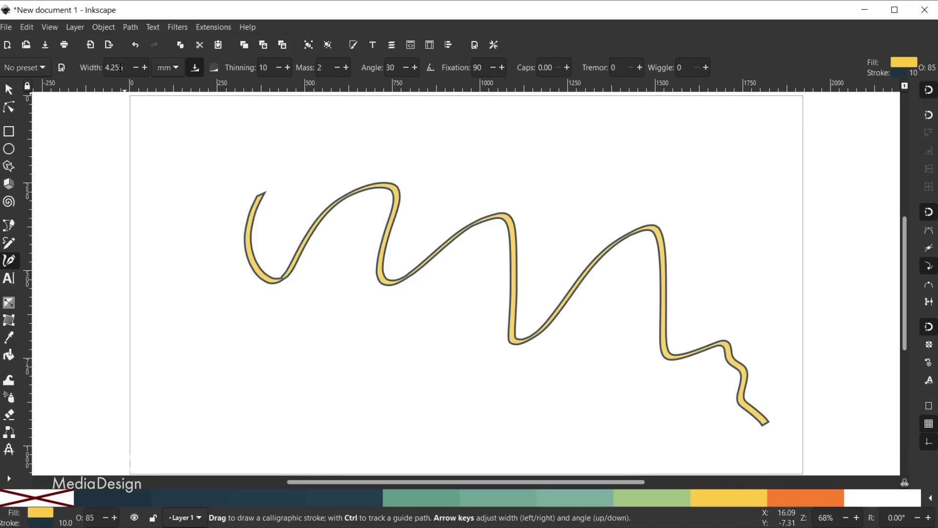
pyautogui.write('5.725')
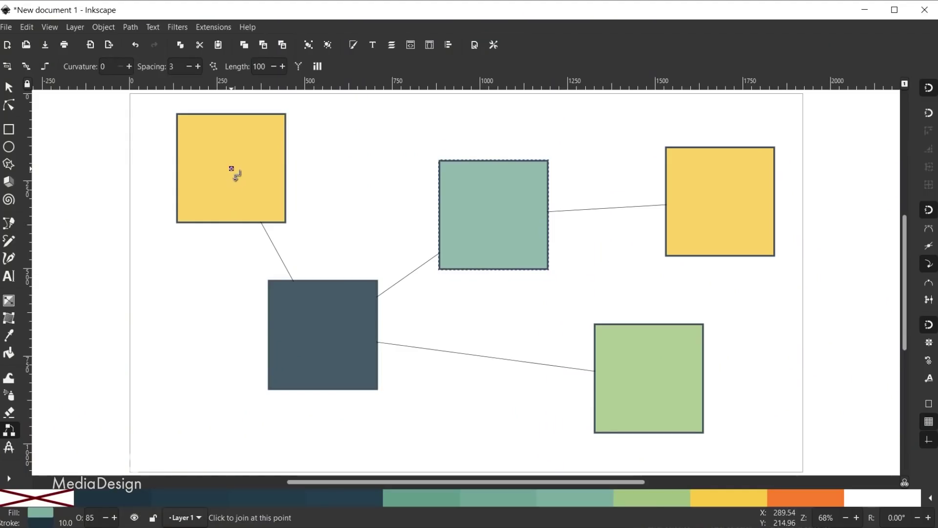
# Step: Connect the left yellow square to the right one, then drag the teal square so its connectors follow
pyautogui.moveTo(234, 173); pyautogui.dragTo(724, 204)
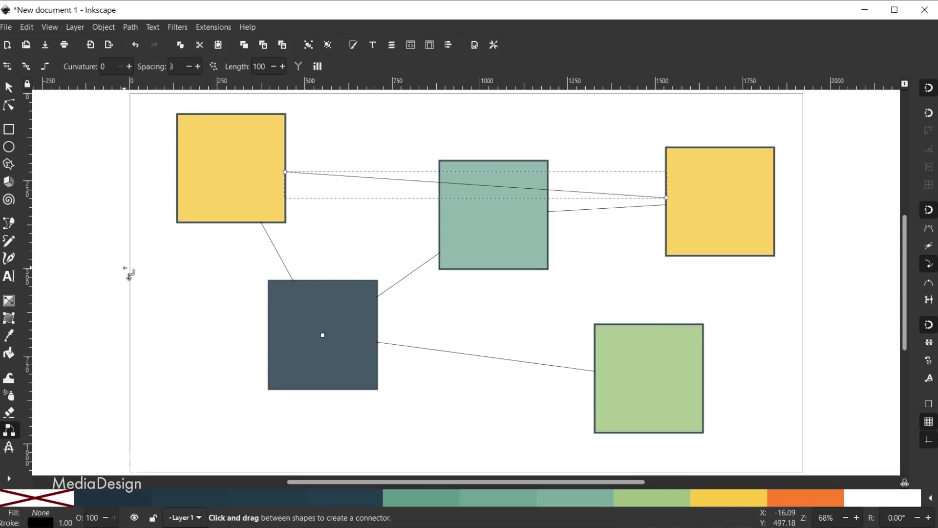
pyautogui.press('s')
pyautogui.click(479, 427)
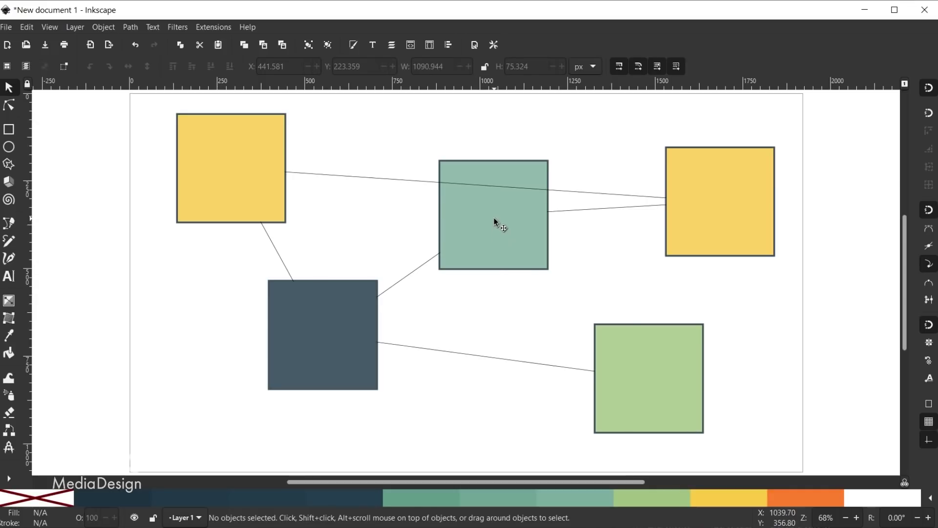
pyautogui.moveTo(494, 219)
pyautogui.mouseDown()
pyautogui.moveTo(515, 295)
pyautogui.moveTo(427, 209)
pyautogui.moveTo(508, 199)
pyautogui.moveTo(508, 221)
pyautogui.mouseUp()
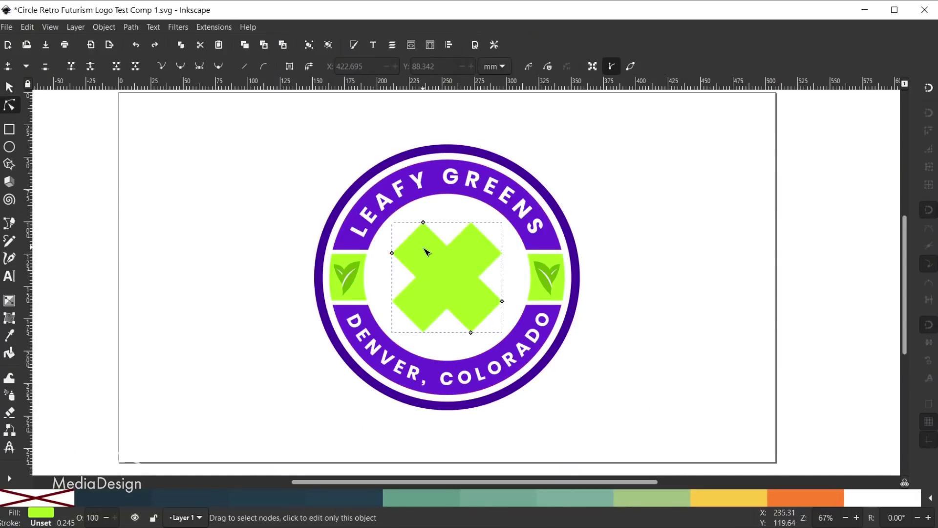
# Step: Copy the left, top and right nodes of the green X and paste them as a separate triangle
pyautogui.click(391, 252)
pyautogui.keyDown('shift'); pyautogui.click(423, 222); pyautogui.keyUp('shift')
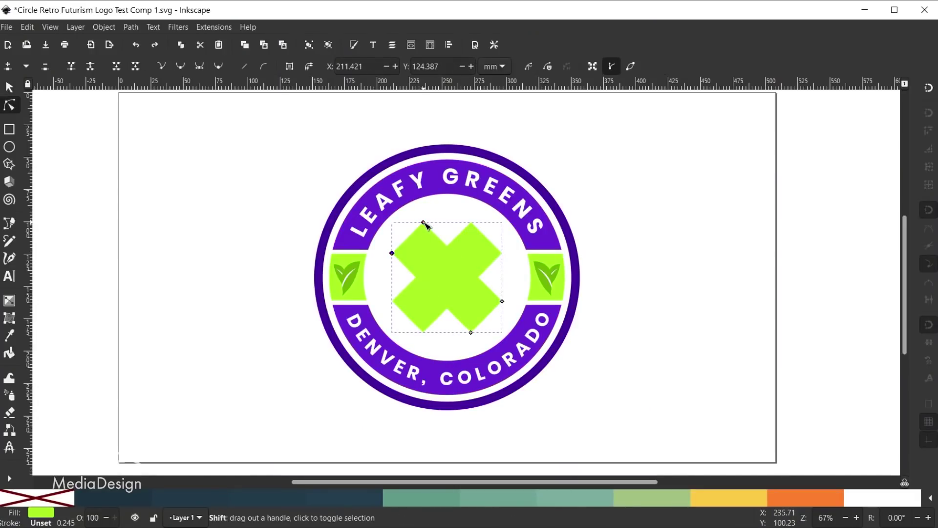
pyautogui.keyDown('shift'); pyautogui.click(502, 302); pyautogui.keyUp('shift')
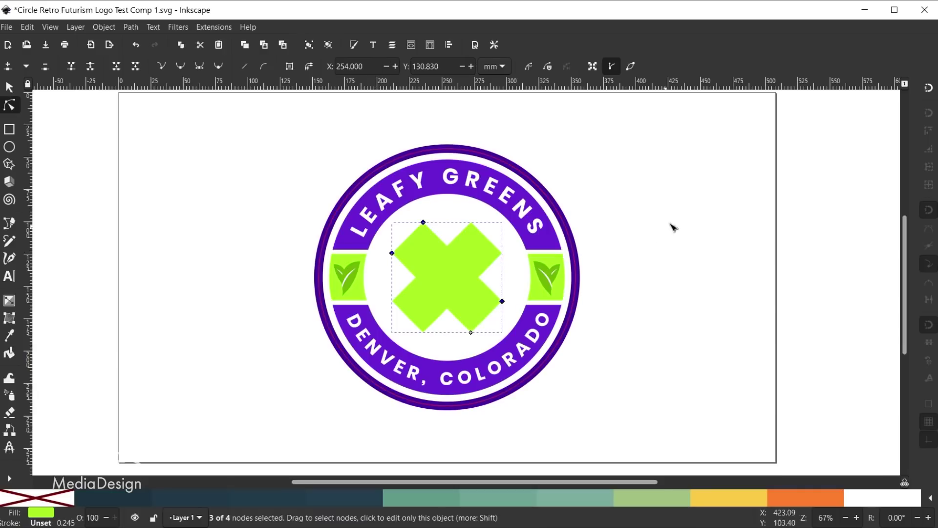
pyautogui.hotkey('ctrl', 'c')
pyautogui.hotkey('ctrl', 'v')
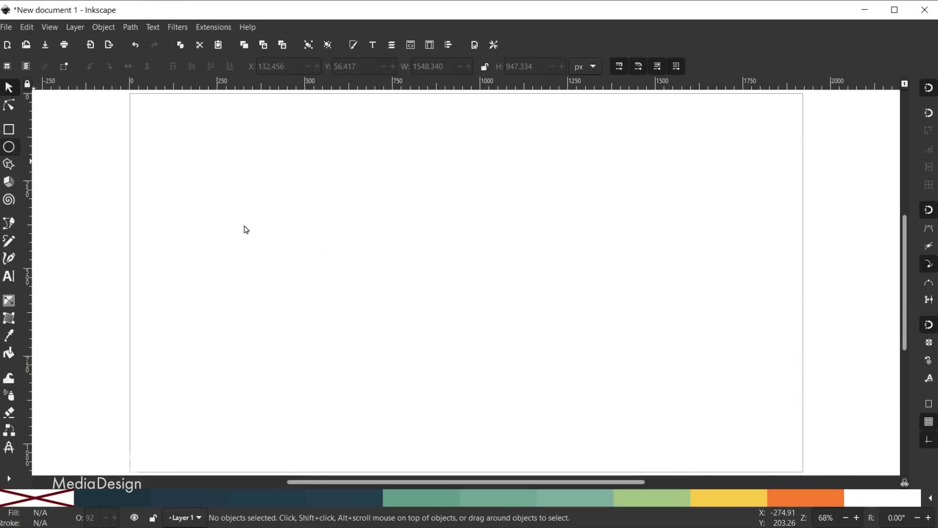
# Step: Draw a large dark circle near the page centre and convert it to a path
pyautogui.press('e')
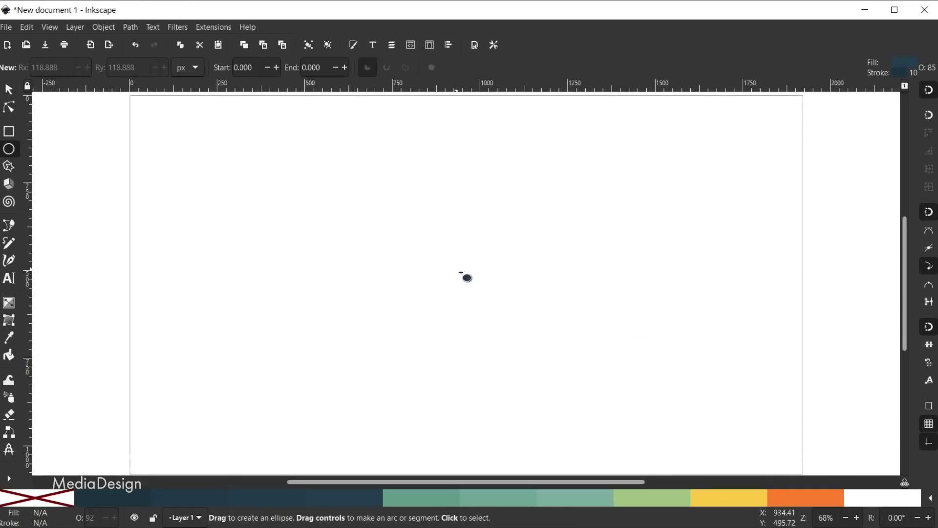
pyautogui.moveTo(457, 269); pyautogui.dragTo(565, 375)
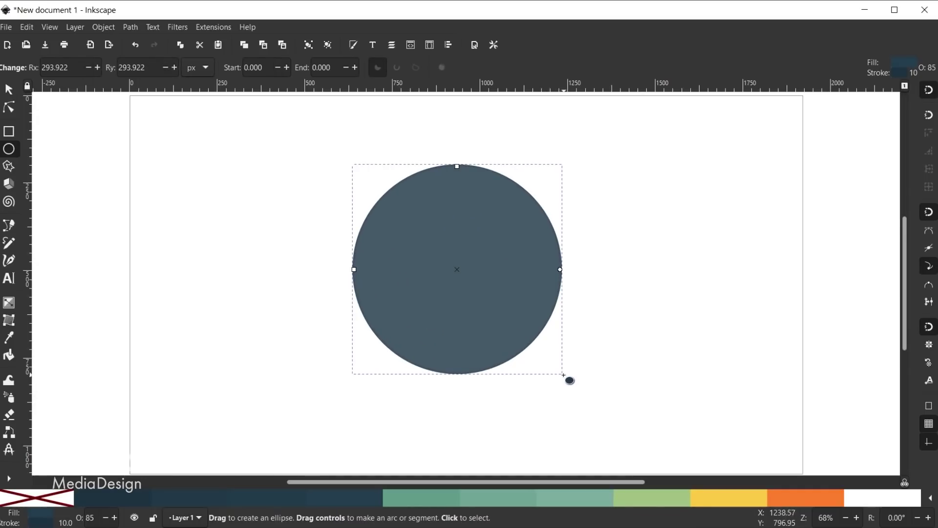
pyautogui.click(131, 30)
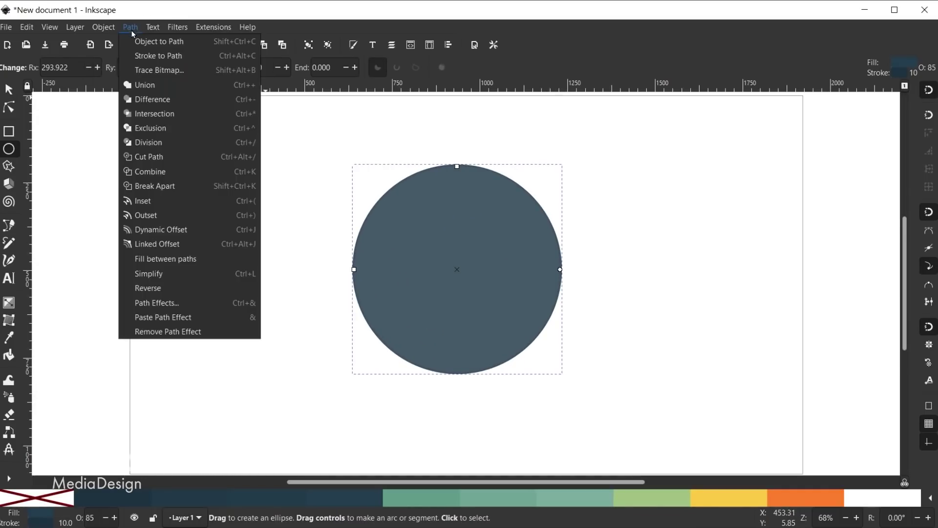
pyautogui.click(145, 42)
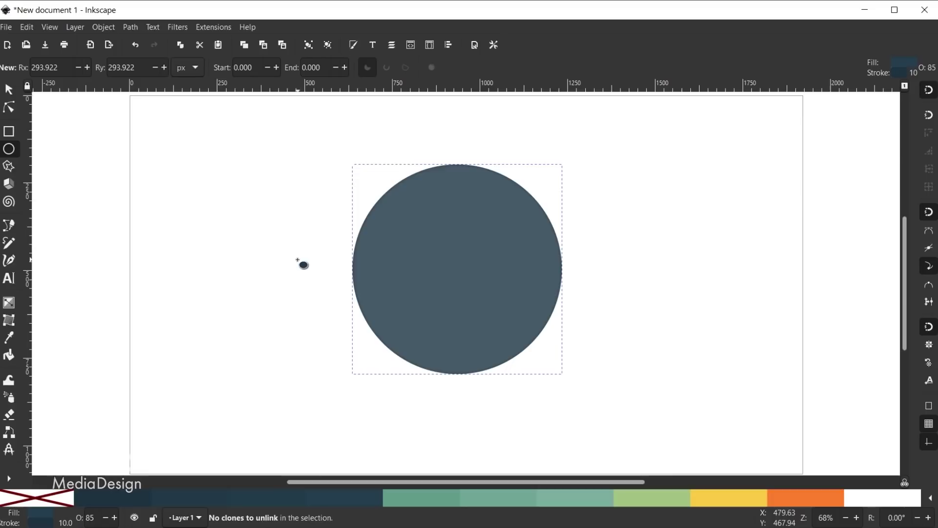
# Step: Select the circle's top, left and right nodes, then paste and undo a stray dome copy
pyautogui.click(14, 105)
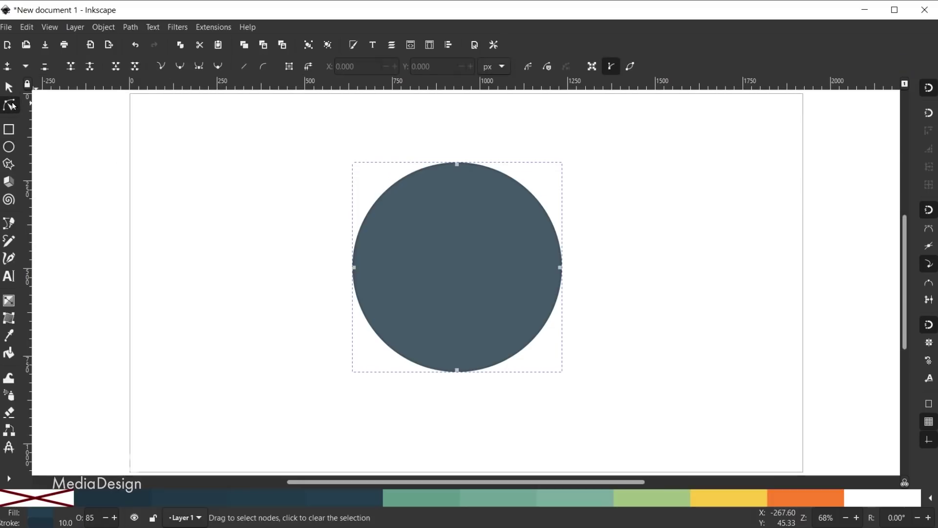
pyautogui.moveTo(316, 130); pyautogui.dragTo(606, 299)
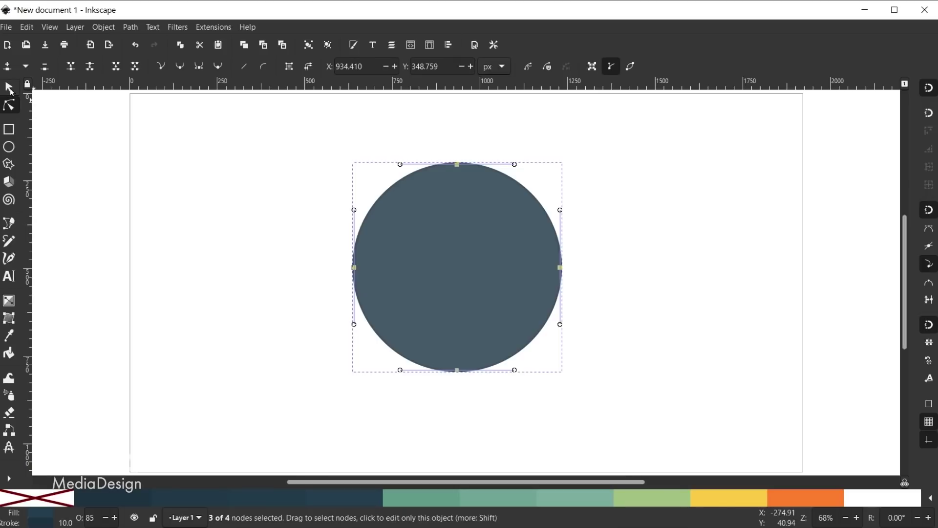
pyautogui.click(9, 88)
pyautogui.click(215, 199)
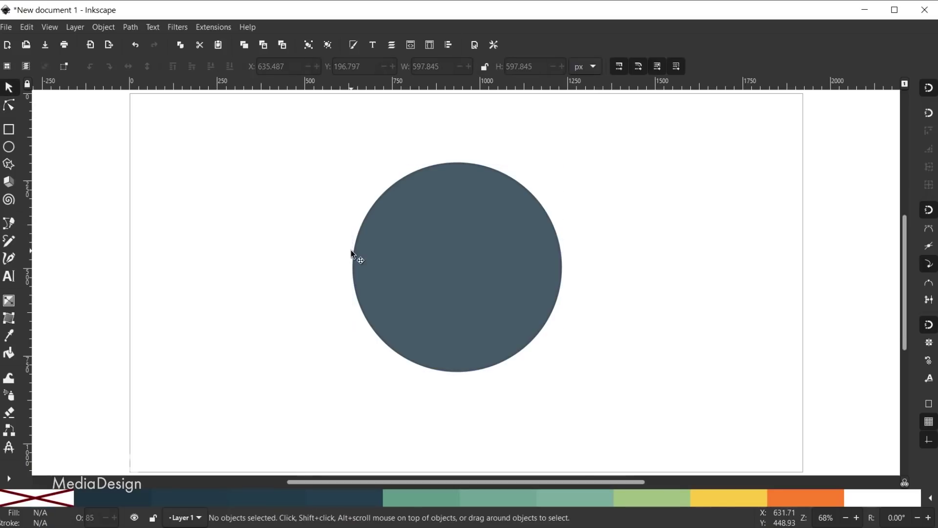
pyautogui.hotkey('ctrl', 'v')
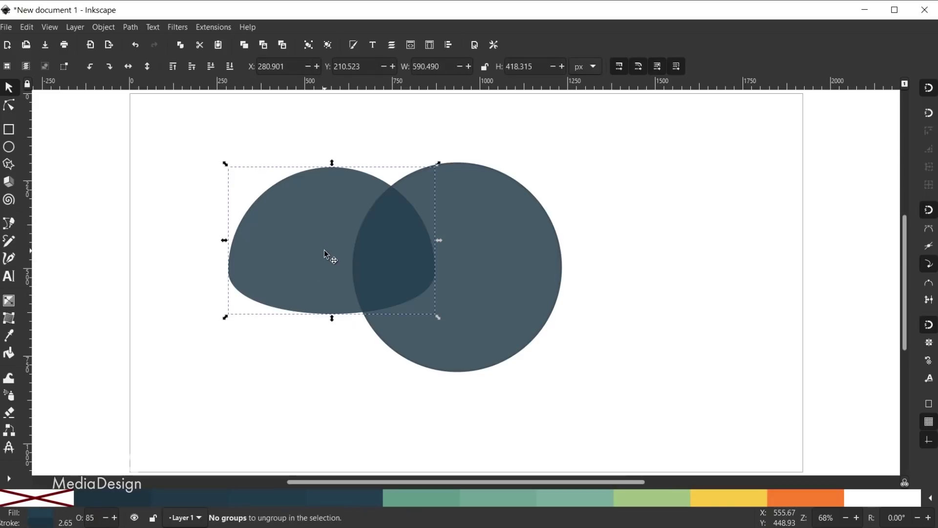
pyautogui.moveTo(332, 259); pyautogui.dragTo(278, 228)
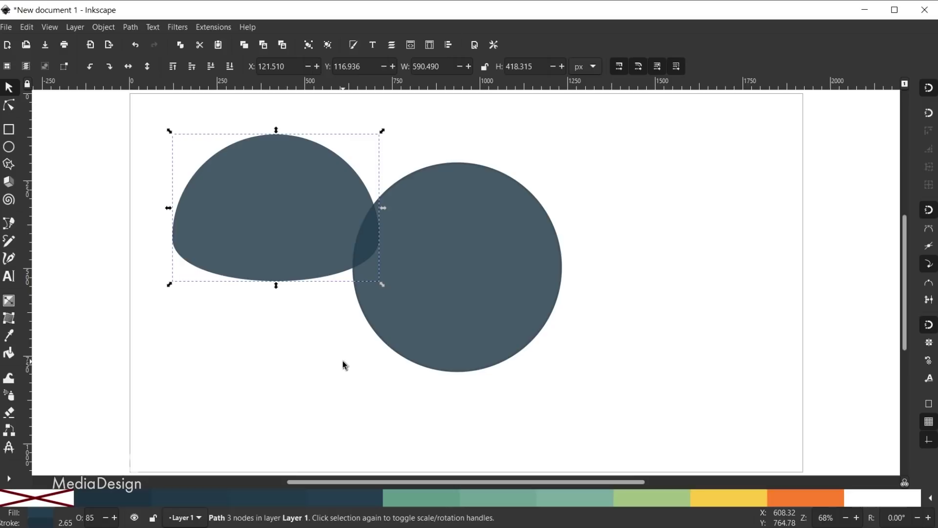
pyautogui.hotkey('ctrl', 'z')
pyautogui.hotkey('ctrl', 'z')
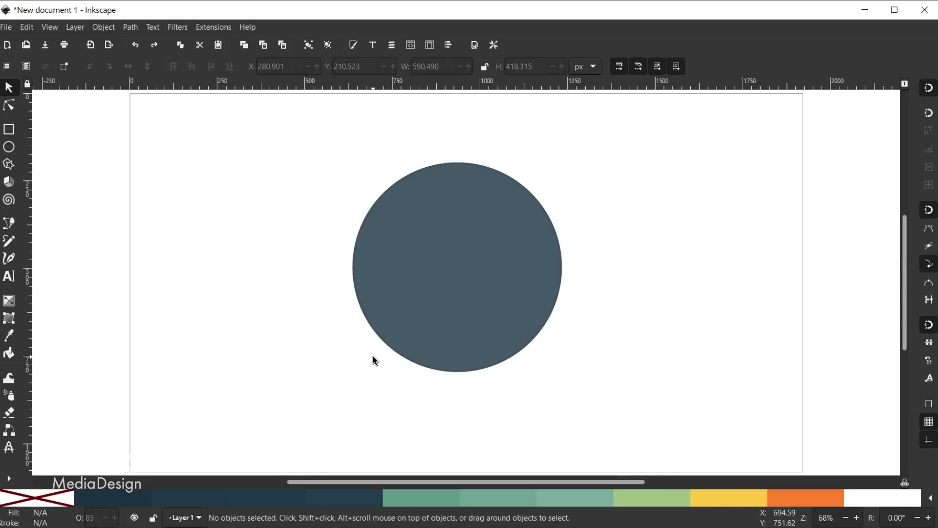
# Step: Paste the dome into three of the circle's nodes and stretch the combined shape taller
pyautogui.click(438, 277)
pyautogui.click(8, 105)
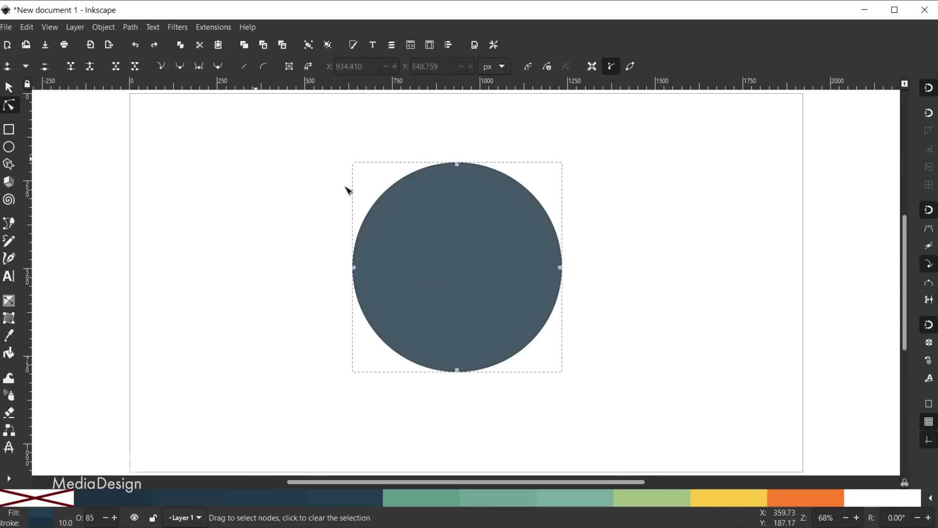
pyautogui.moveTo(325, 132); pyautogui.dragTo(610, 303)
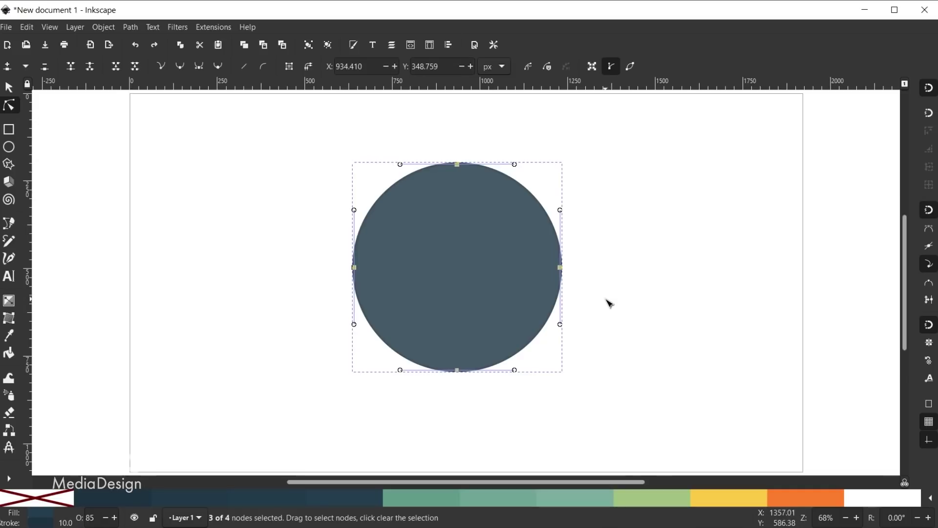
pyautogui.hotkey('ctrl', 'v')
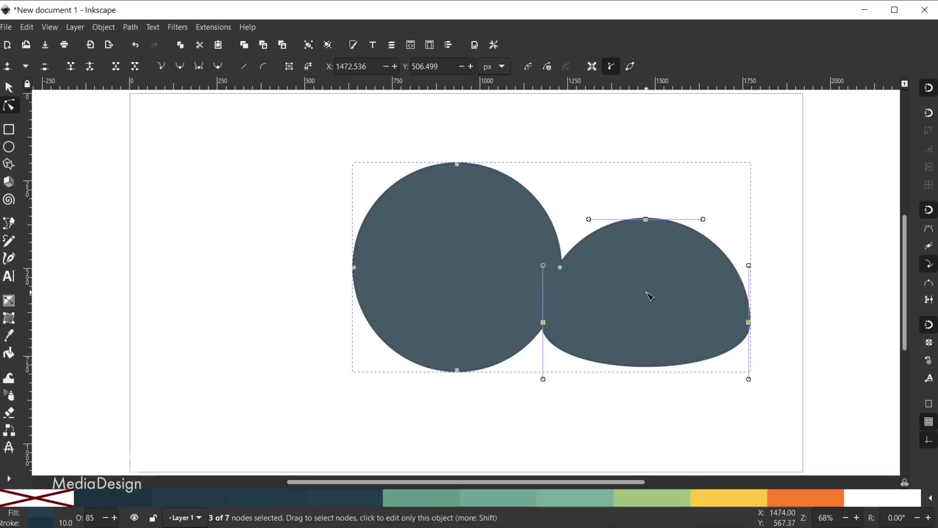
pyautogui.click(9, 87)
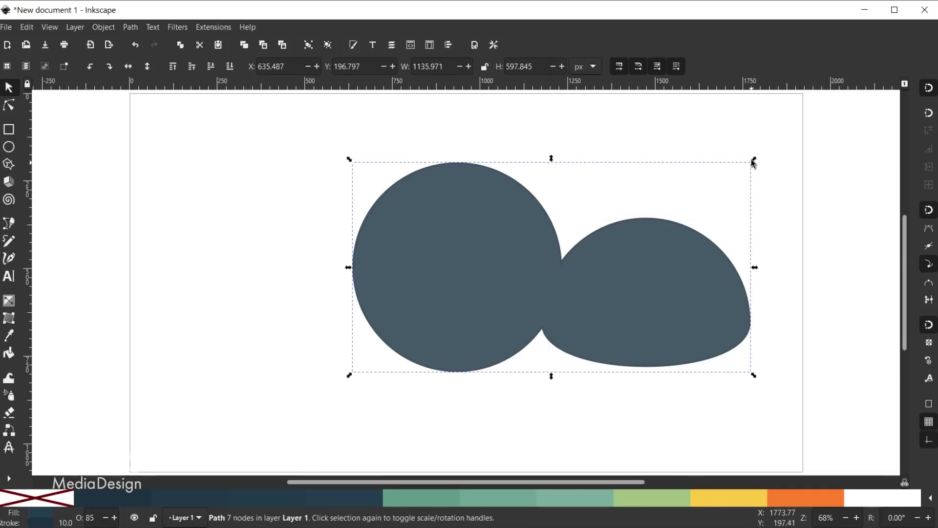
pyautogui.moveTo(752, 162); pyautogui.dragTo(751, 129)
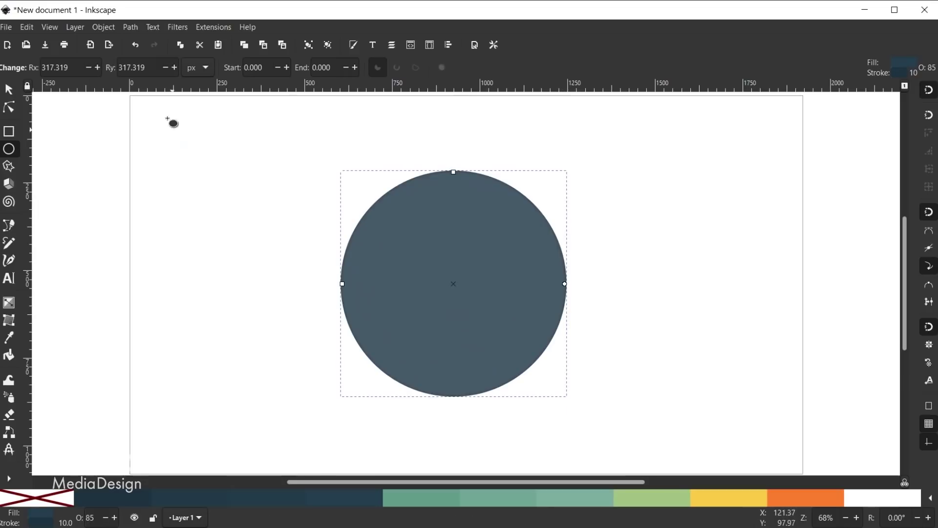
# Step: Apply the Slice path effect to the circle from the Path Effects panel
pyautogui.click(130, 28)
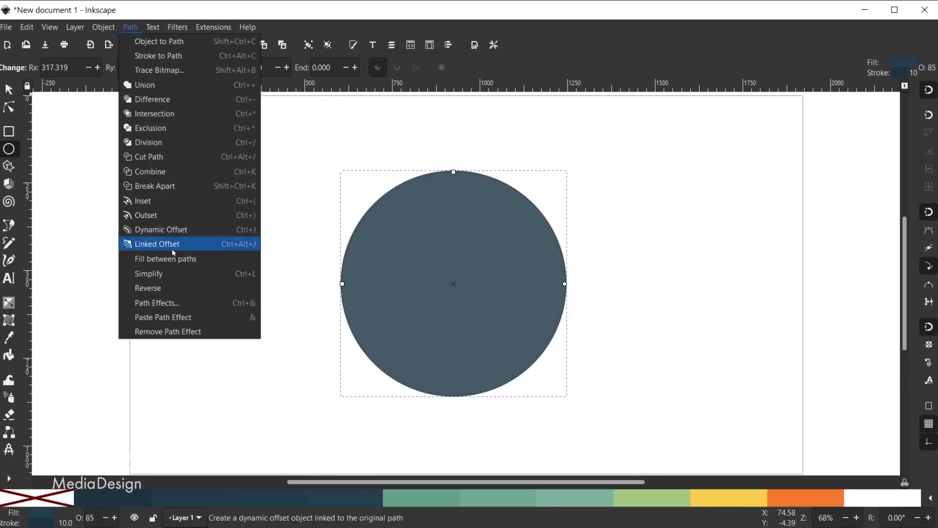
pyautogui.click(177, 304)
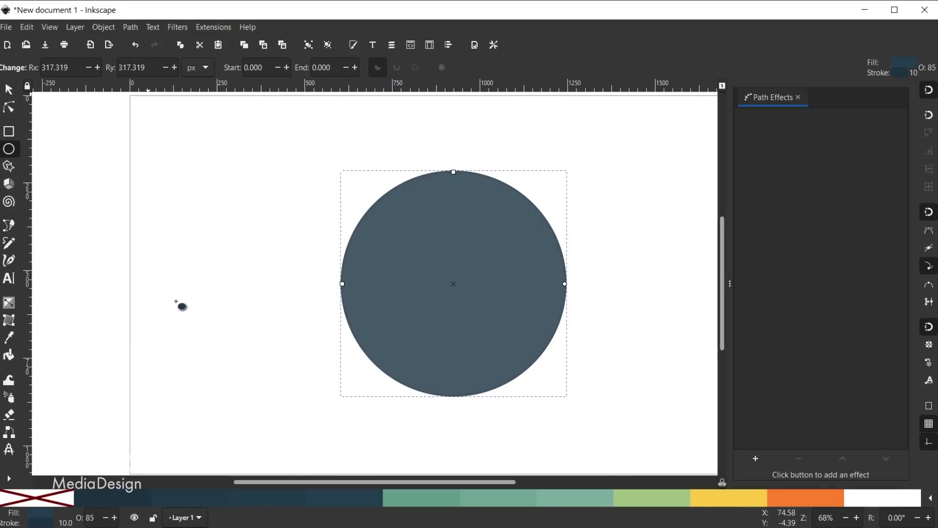
pyautogui.click(756, 458)
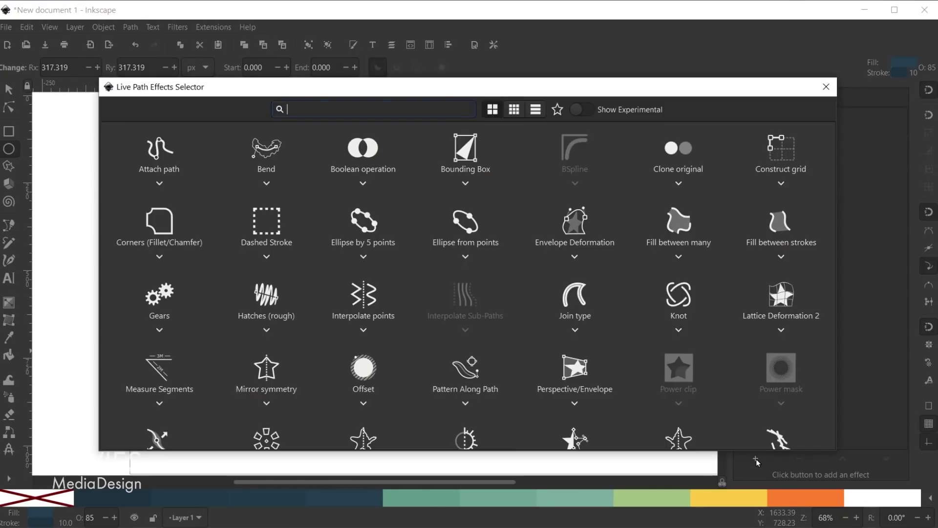
pyautogui.scroll(-3, 480, 340)
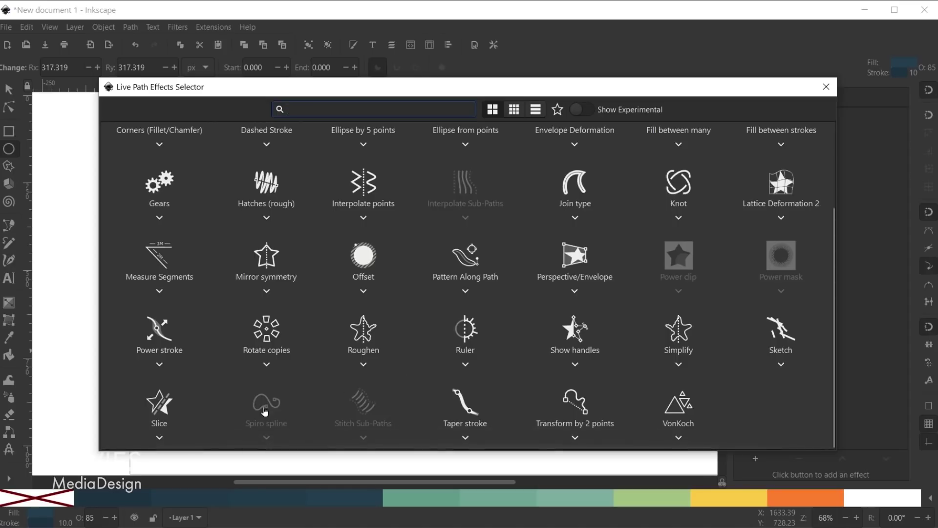
pyautogui.click(163, 401)
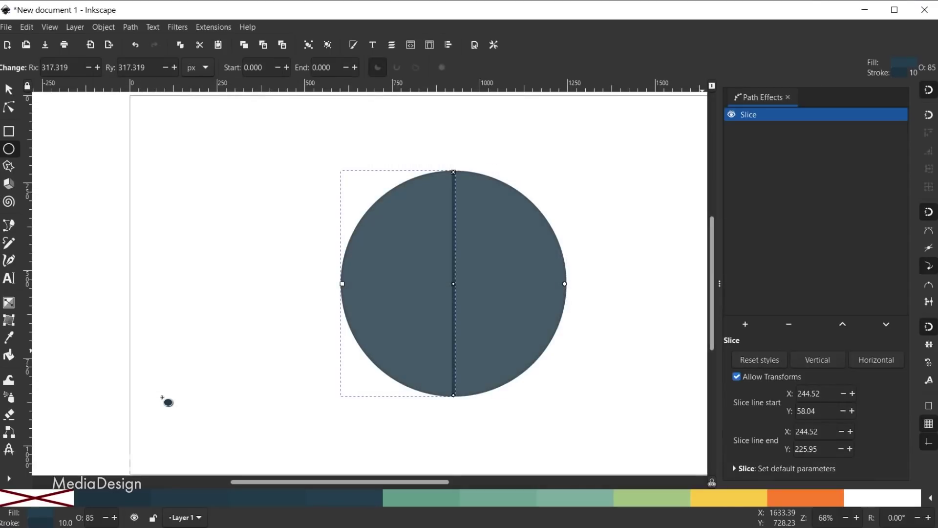
# Step: Move the slice line left of centre and pull the two circle pieces apart
pyautogui.click(8, 108)
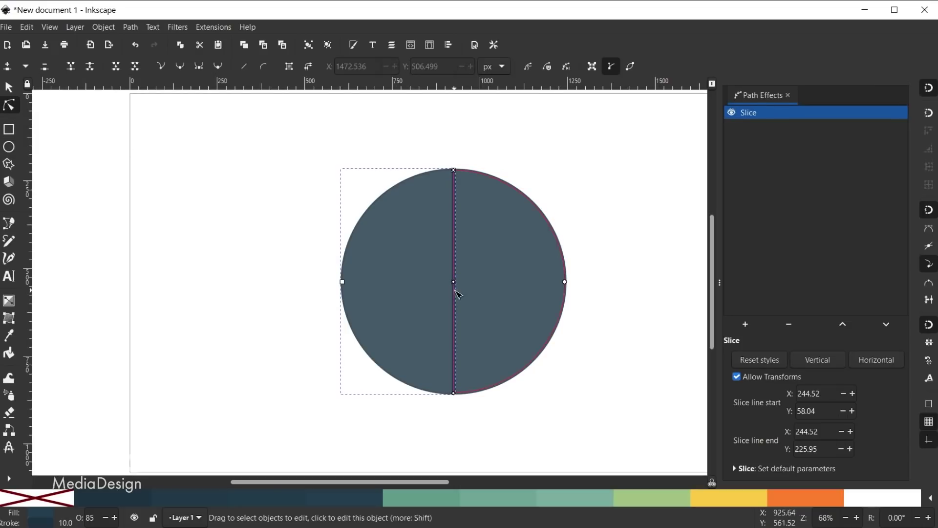
pyautogui.moveTo(455, 285); pyautogui.dragTo(403, 280)
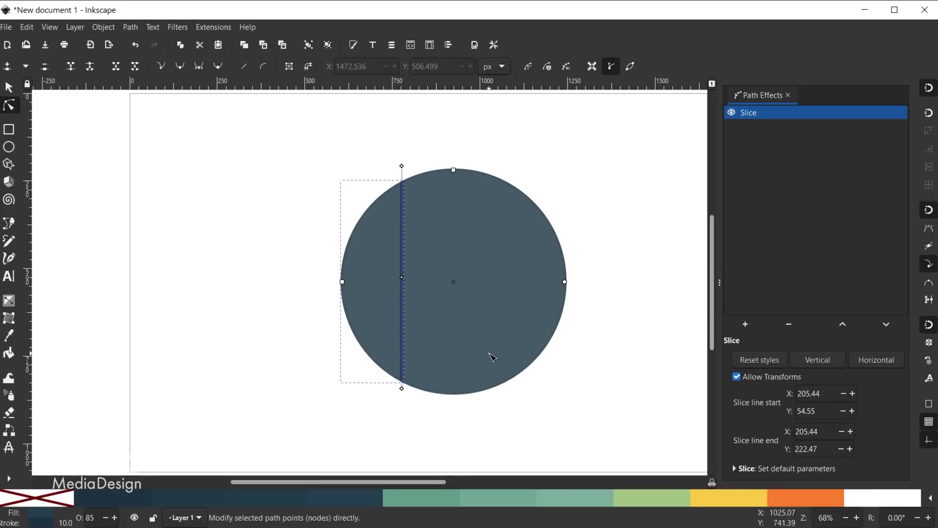
pyautogui.click(9, 88)
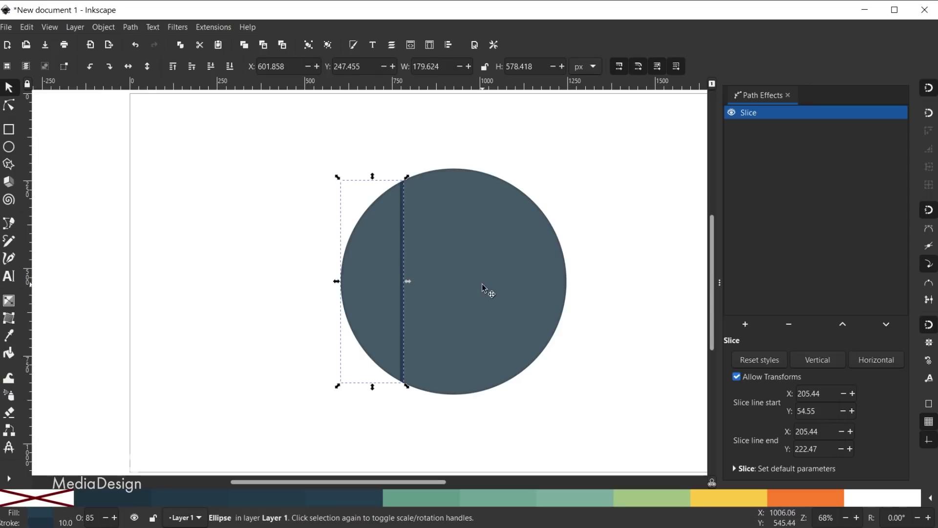
pyautogui.moveTo(479, 282); pyautogui.dragTo(561, 315)
pyautogui.moveTo(353, 269); pyautogui.dragTo(297, 241)
pyautogui.click(519, 289)
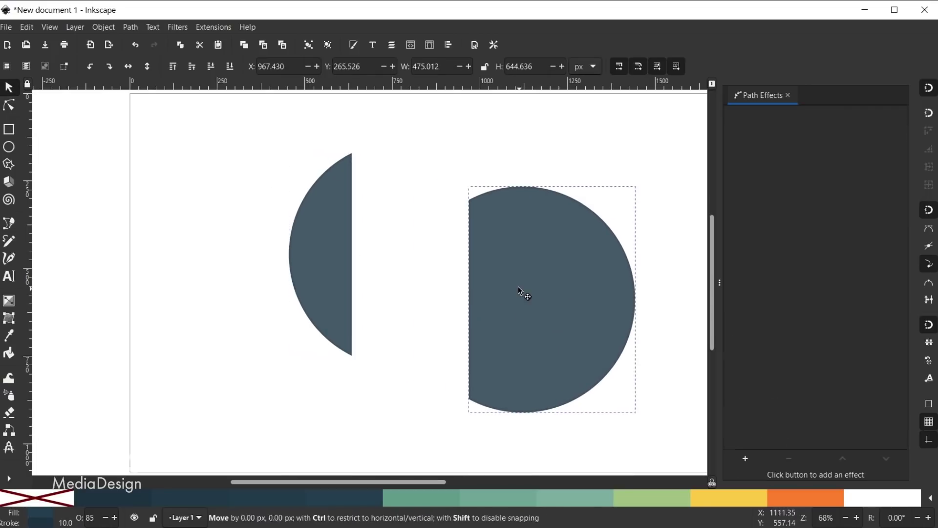
pyautogui.moveTo(545, 308); pyautogui.dragTo(508, 310)
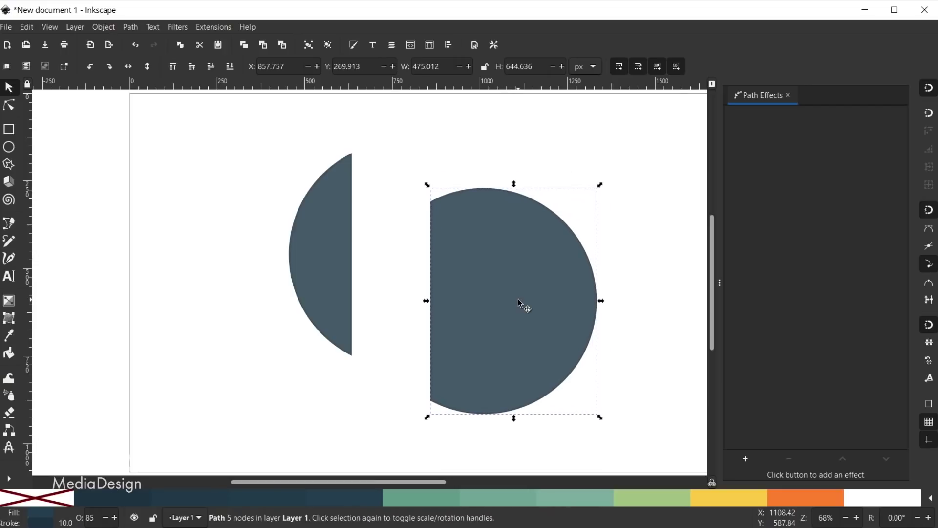
# Step: Add a Slice effect to the right piece and tilt its line into a diagonal cut
pyautogui.click(745, 457)
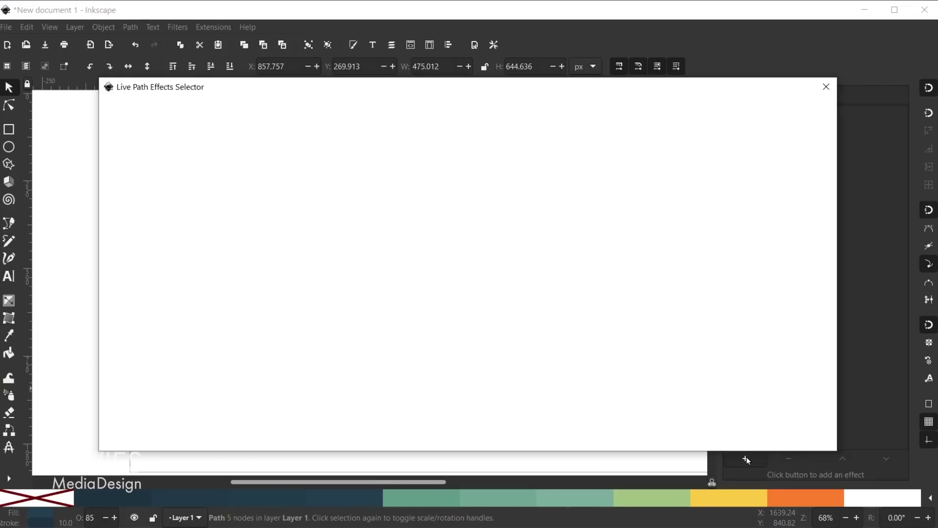
pyautogui.click(163, 413)
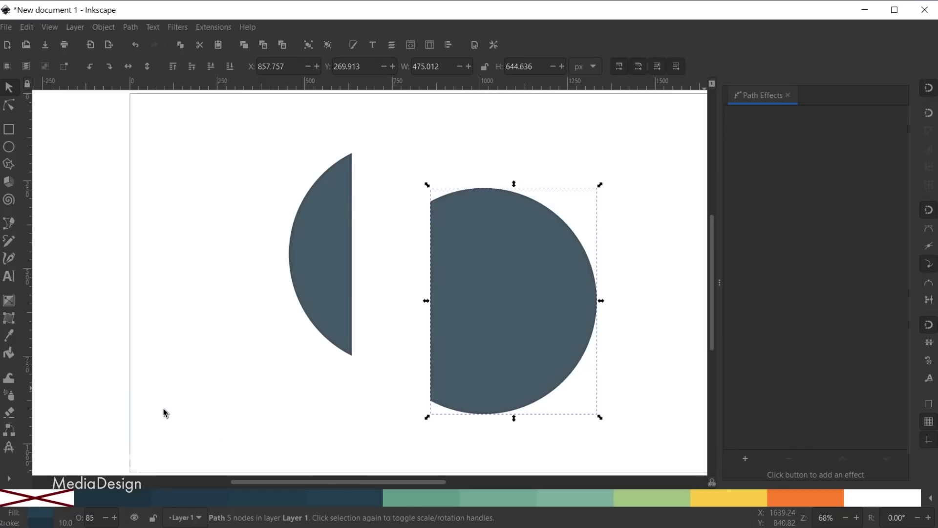
pyautogui.click(7, 108)
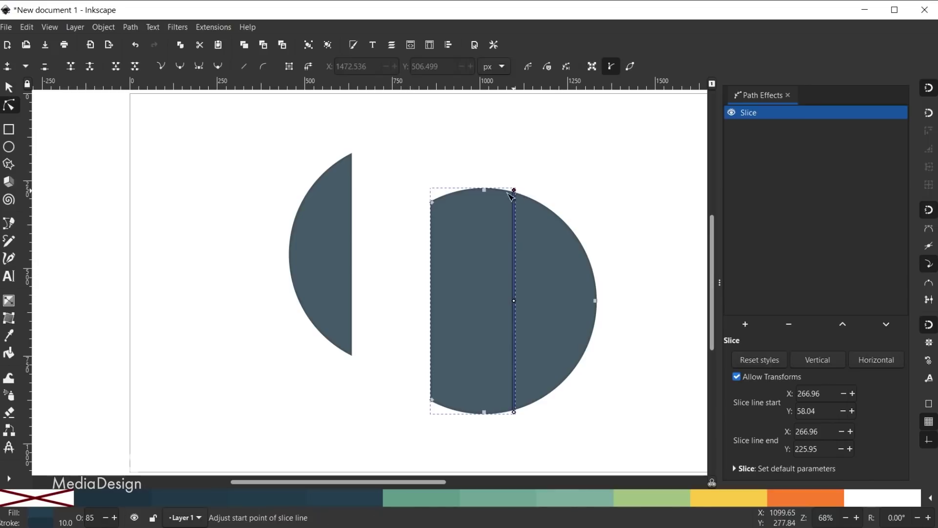
pyautogui.moveTo(509, 193); pyautogui.dragTo(386, 259)
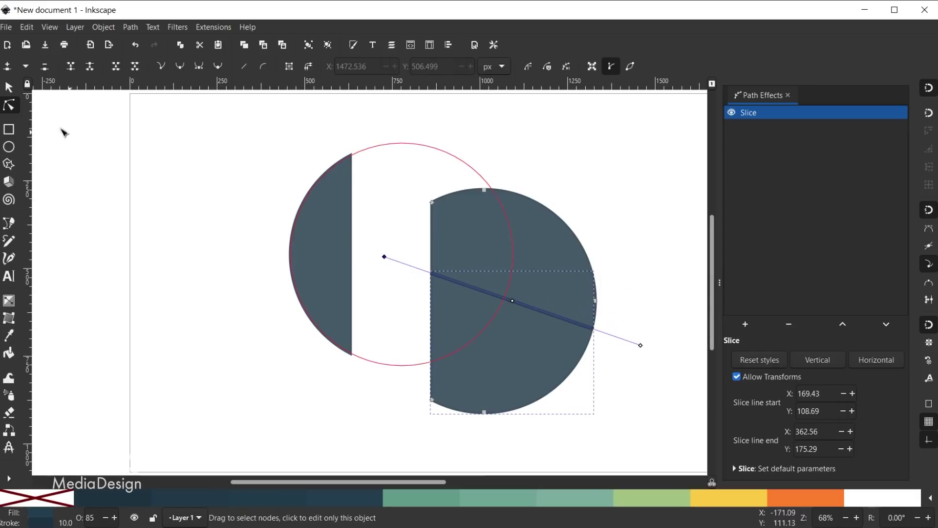
# Step: Pull the upper and lower sliced parts apart, then remove the Slice effect
pyautogui.click(8, 88)
pyautogui.moveTo(493, 230); pyautogui.dragTo(535, 196)
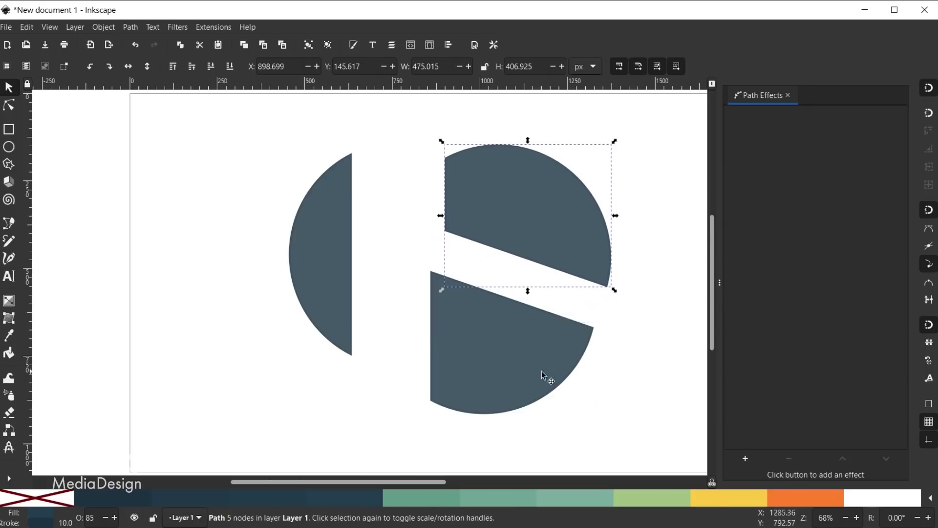
pyautogui.moveTo(542, 375); pyautogui.dragTo(537, 393)
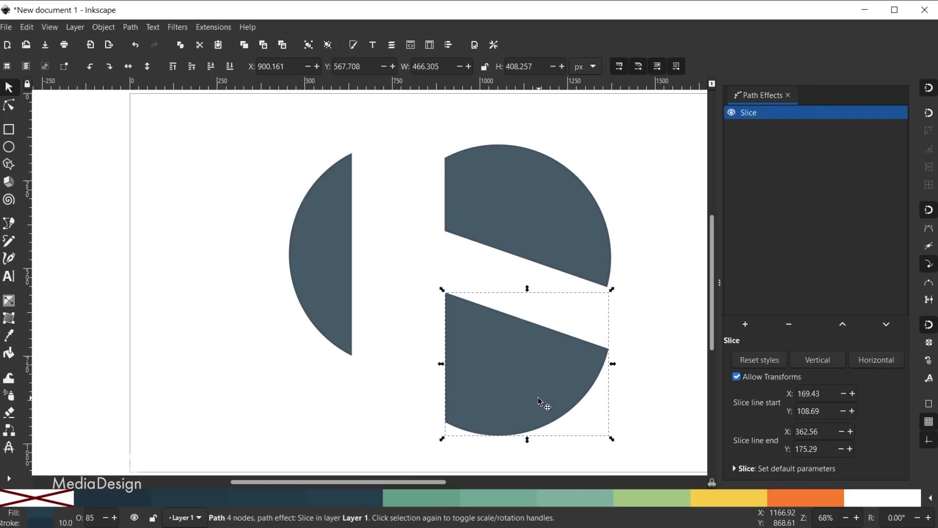
pyautogui.click(792, 326)
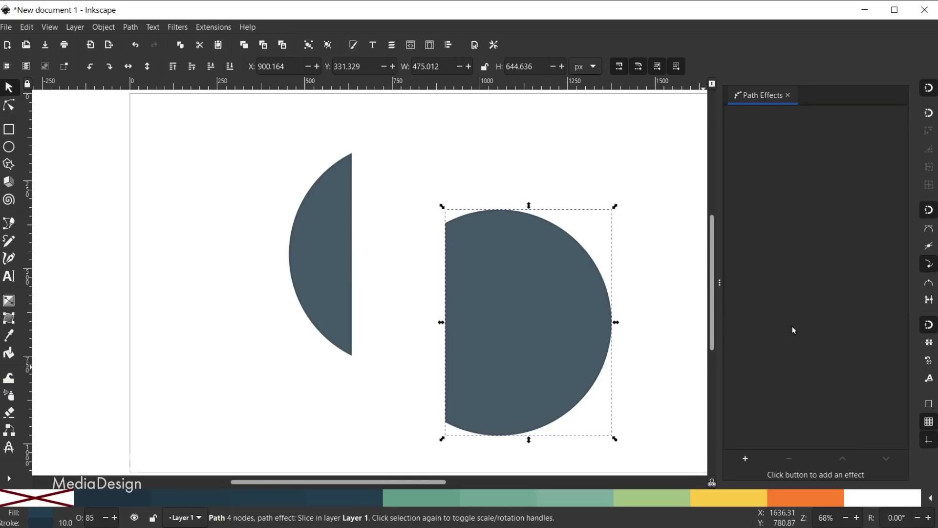
pyautogui.click(326, 284)
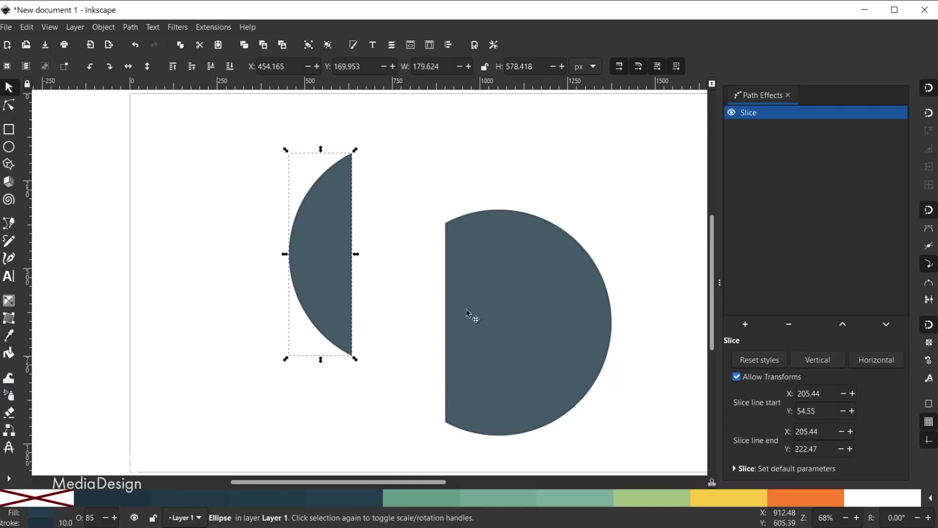
# Step: Remove the Slice effect from the left piece and draw a yellow rectangle over the circle
pyautogui.click(789, 326)
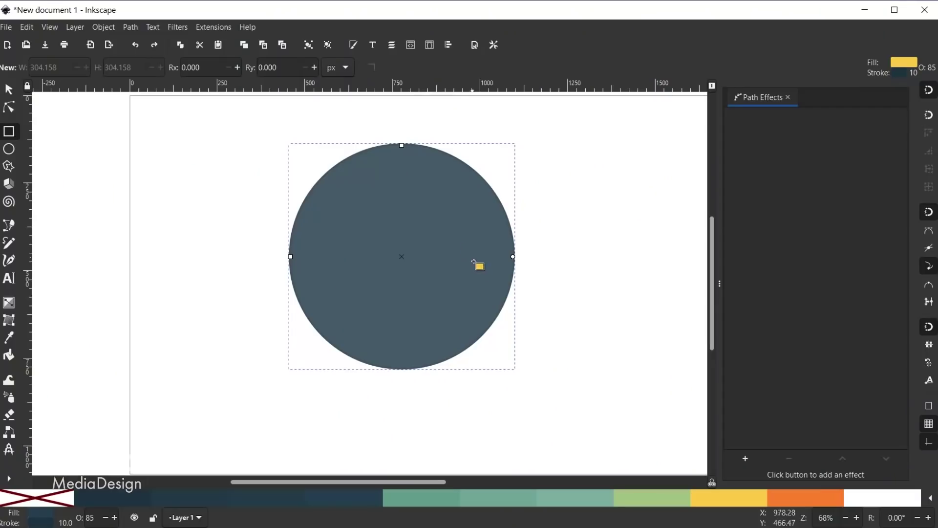
pyautogui.moveTo(408, 127); pyautogui.dragTo(664, 399)
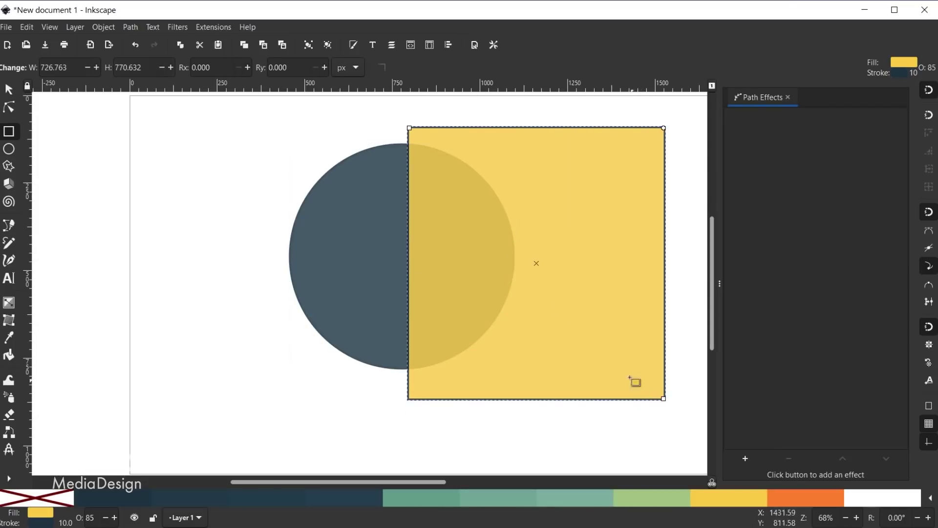
pyautogui.click(10, 89)
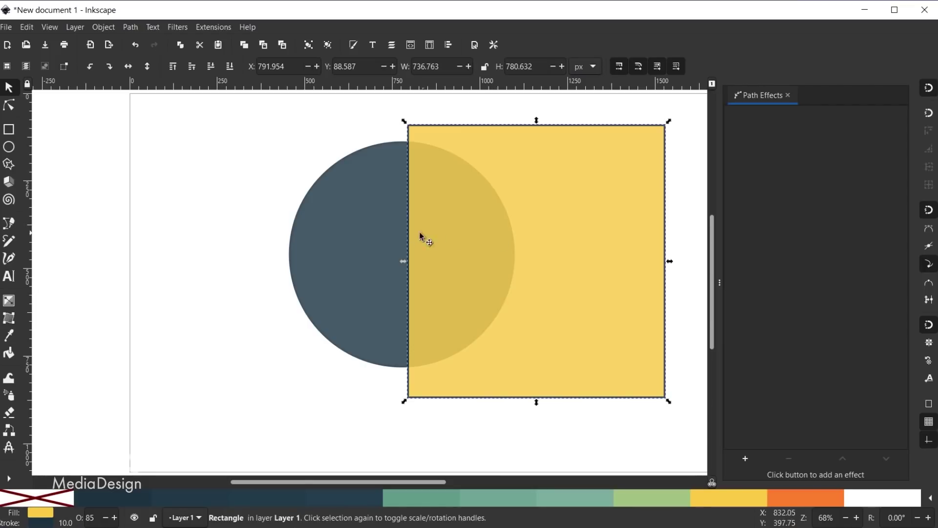
# Step: Give the dark circle a Boolean operation effect set to union, linked to the yellow square
pyautogui.click(366, 230)
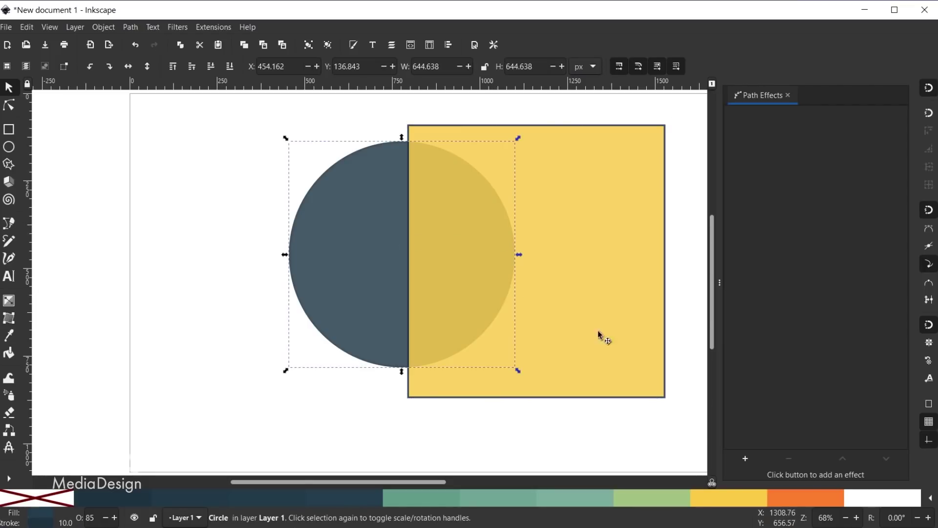
pyautogui.click(746, 459)
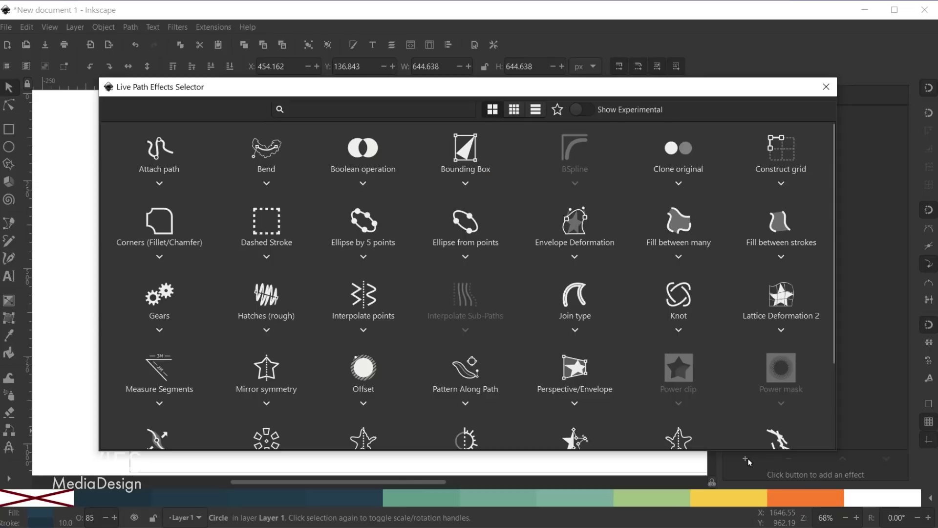
pyautogui.click(355, 151)
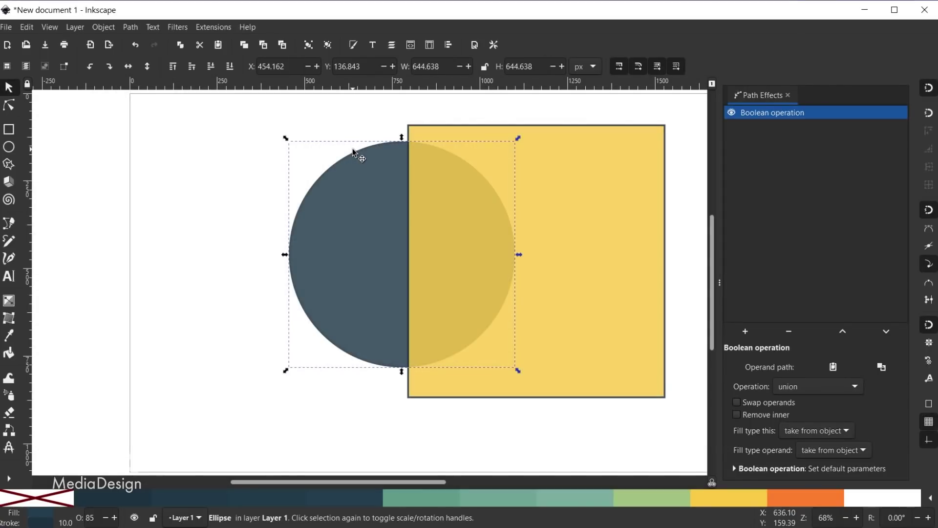
pyautogui.click(790, 390)
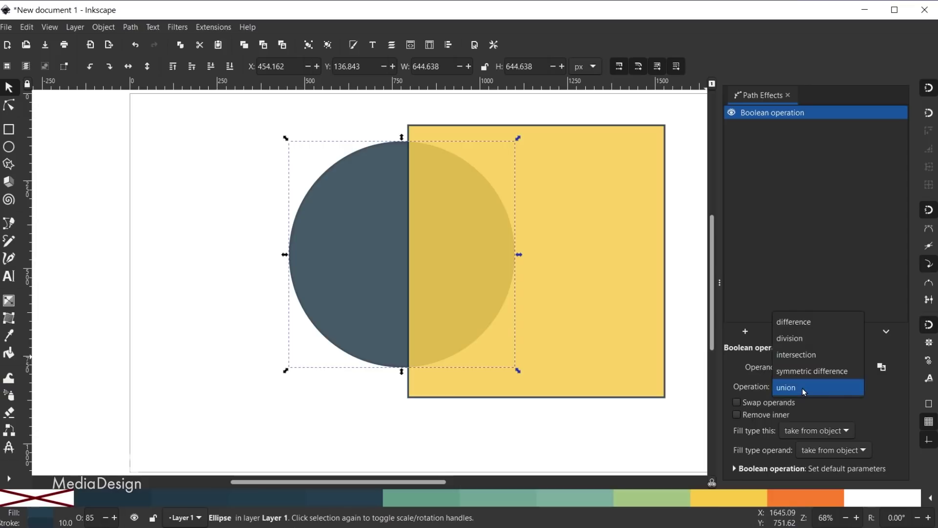
pyautogui.click(816, 385)
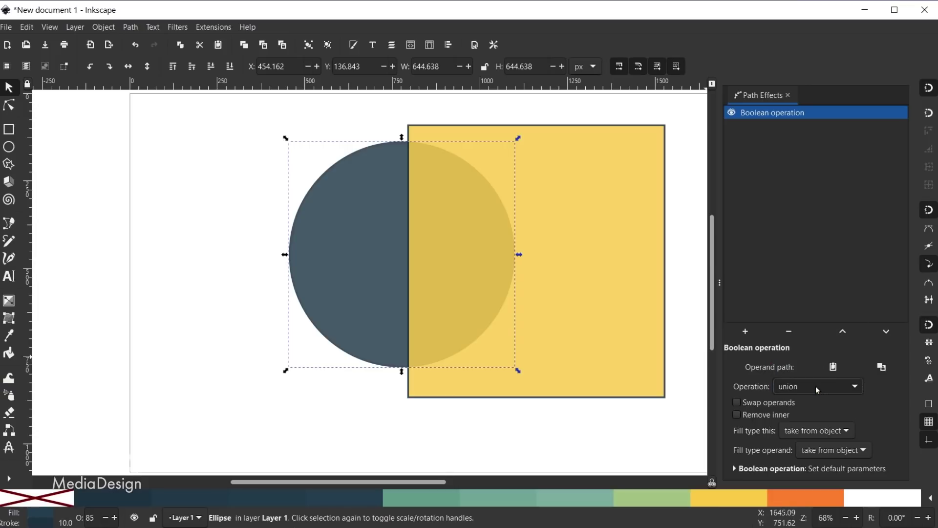
pyautogui.click(833, 369)
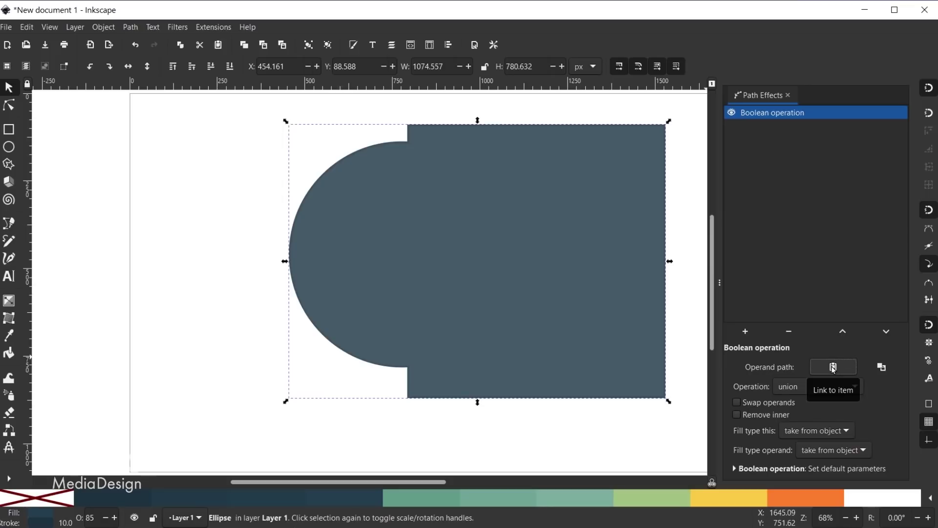
# Step: Select the merged dark shape and move it to the left
pyautogui.click(388, 268)
pyautogui.click(383, 277)
pyautogui.moveTo(383, 277); pyautogui.dragTo(366, 293)
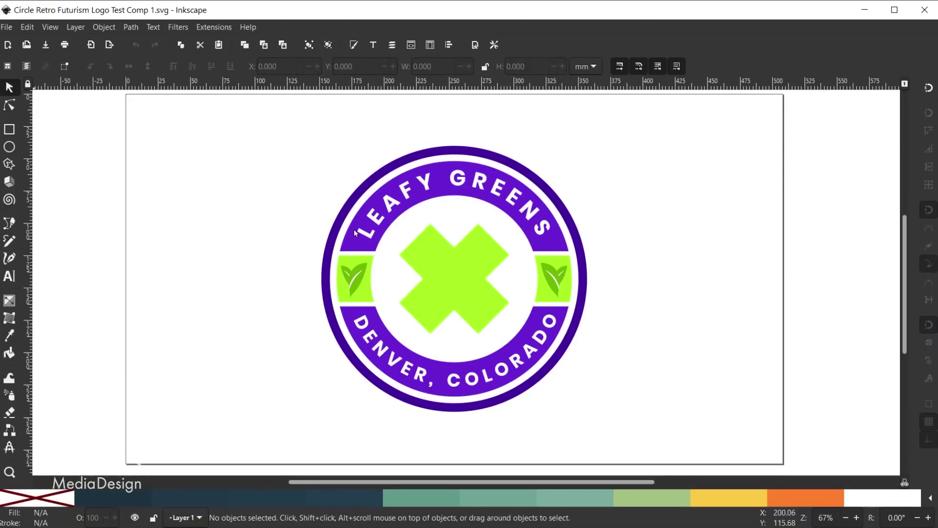
# Step: Export the page as a PNG named 'Leafy Greens Logo' from Export PNG Image
pyautogui.click(6, 27)
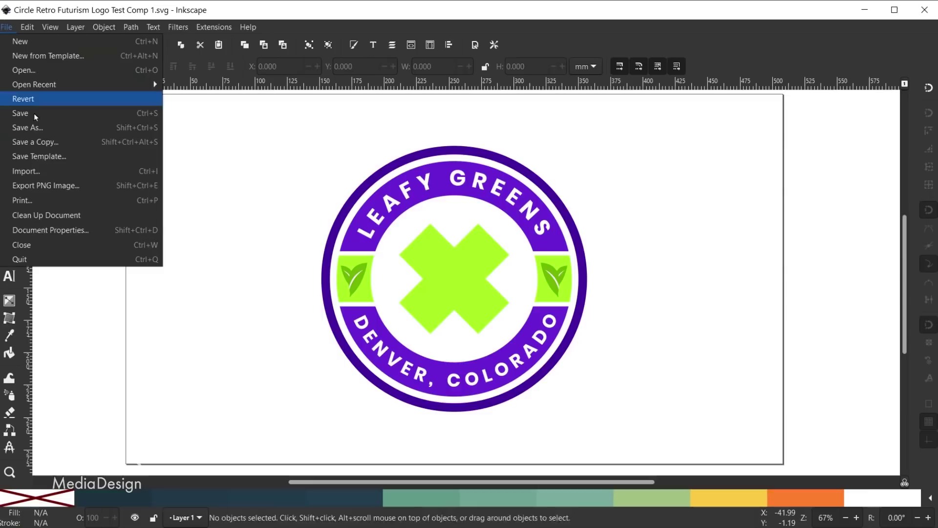
pyautogui.click(51, 188)
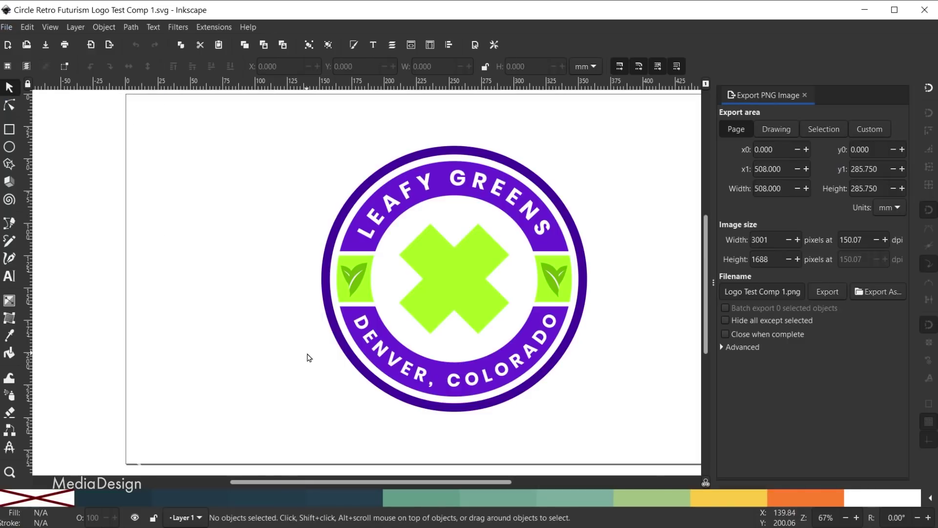
pyautogui.click(877, 291)
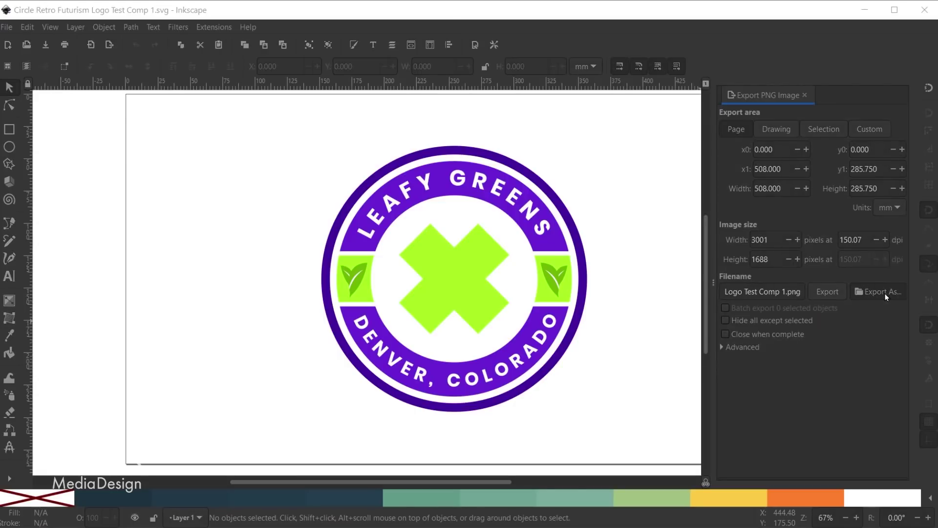
pyautogui.write('Leafy Greens Logo')
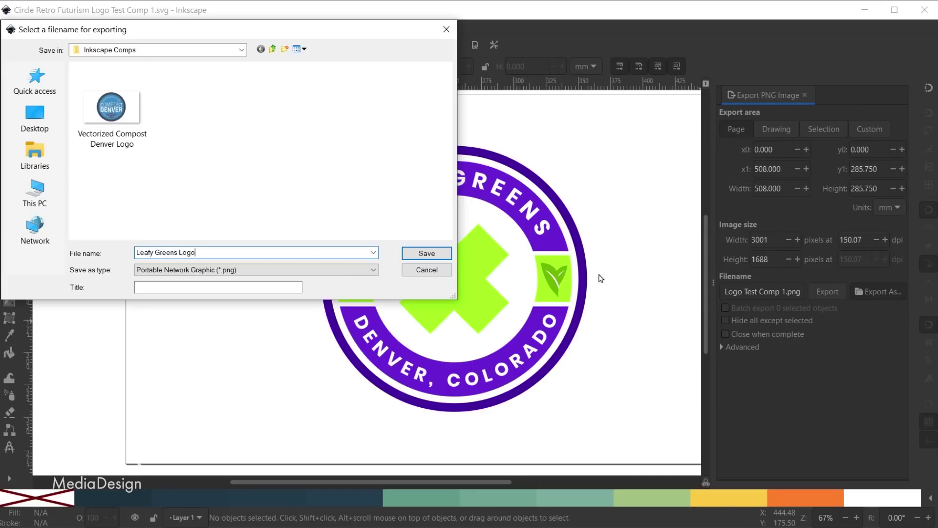
pyautogui.click(423, 255)
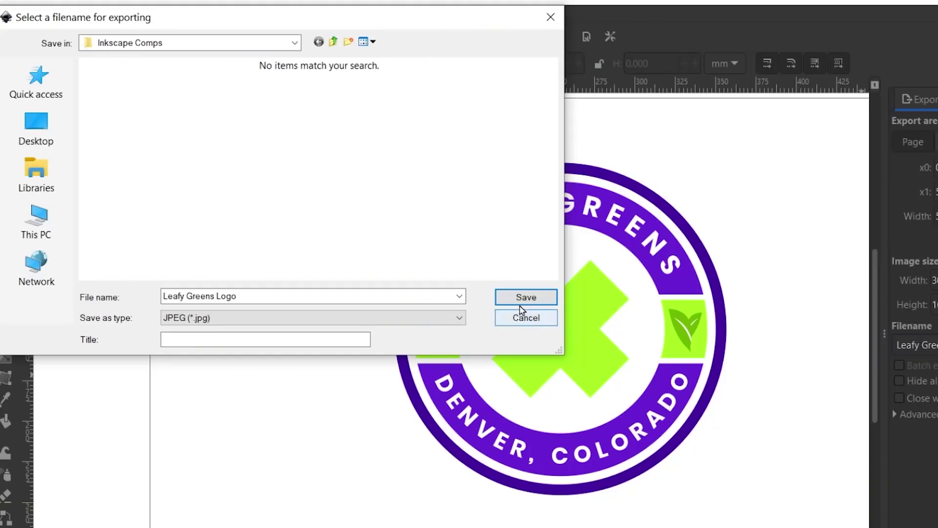
# Step: Save the Leafy Greens Logo as a JPEG with quality 90 and progressive encoding
pyautogui.click(522, 300)
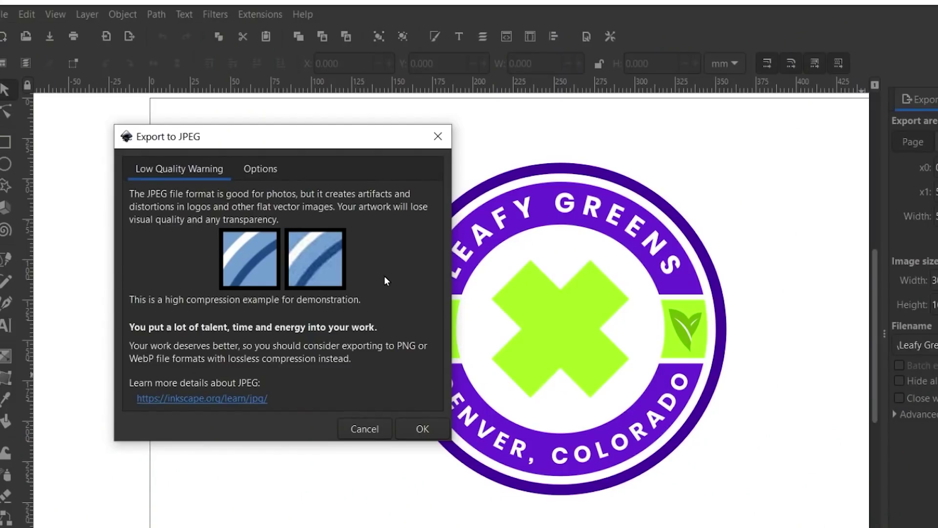
pyautogui.click(253, 171)
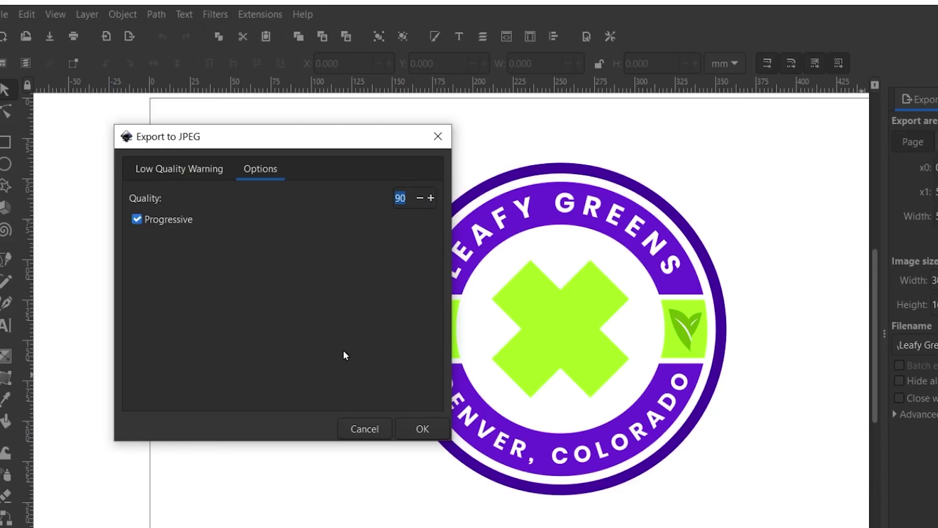
pyautogui.click(421, 428)
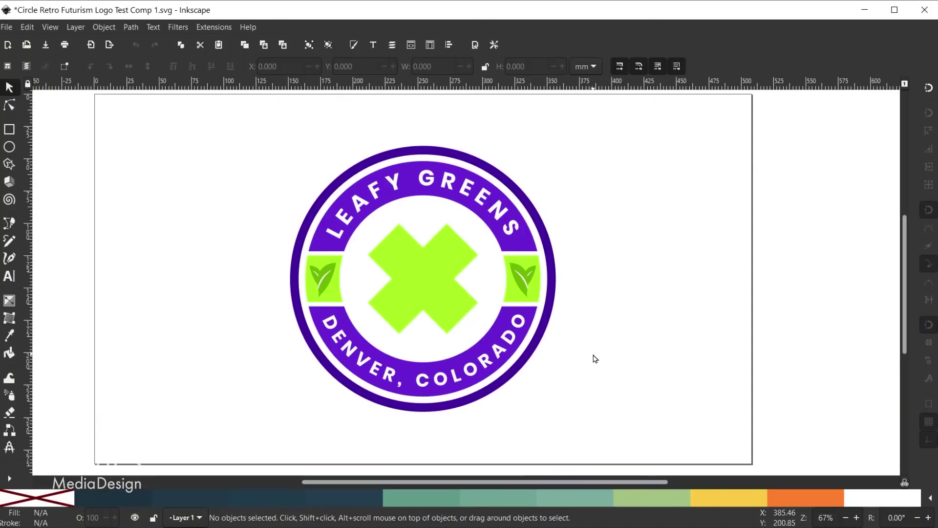
# Step: Open Manage Extensions and scroll through the Install Packages list
pyautogui.click(213, 27)
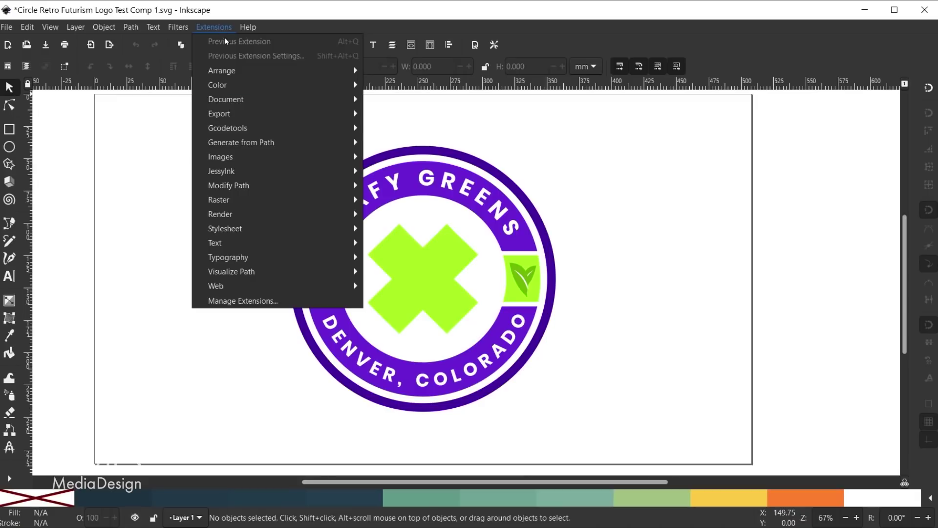
pyautogui.click(272, 301)
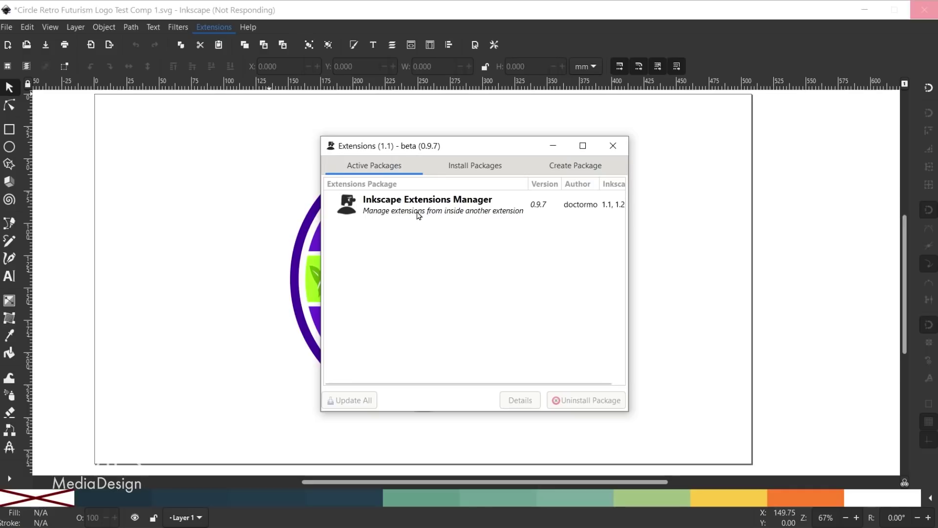
pyautogui.click(466, 169)
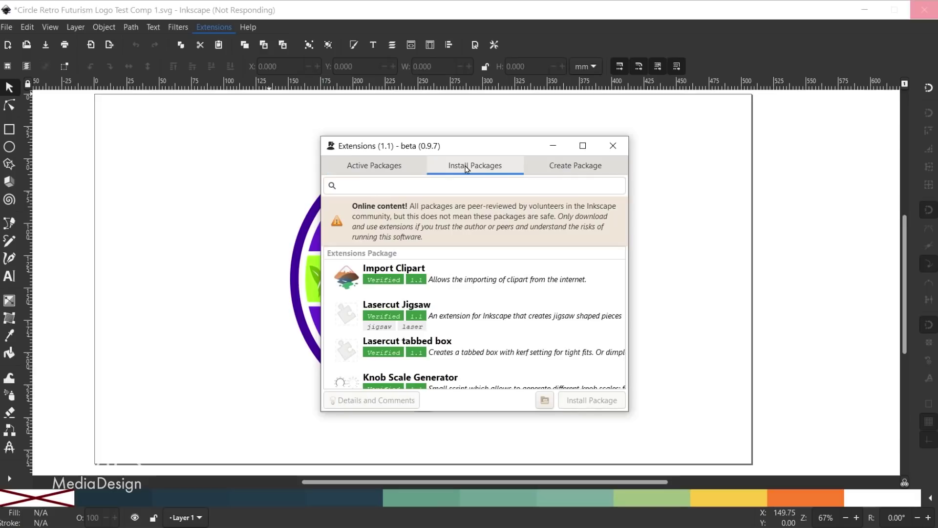
pyautogui.scroll(-3, 490, 301)
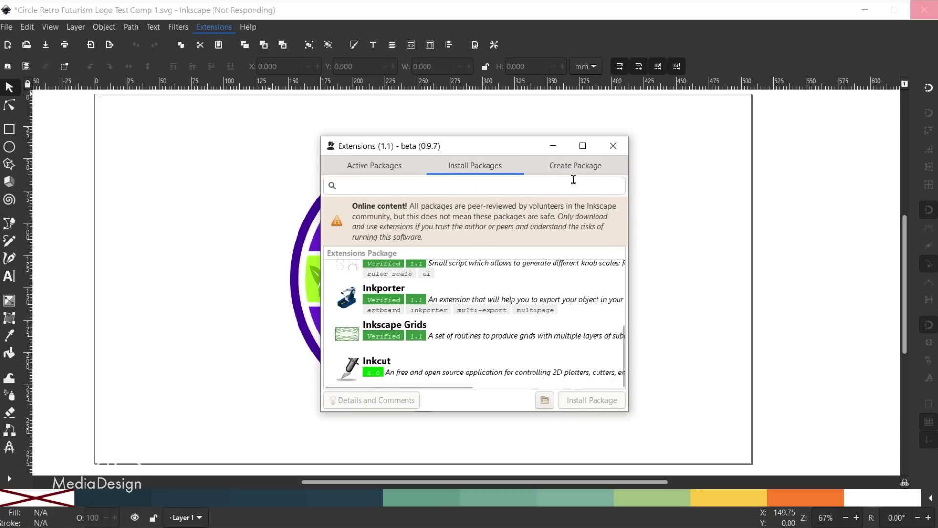
# Step: View the Create Package page, then return to Install Packages and scroll the list
pyautogui.click(574, 166)
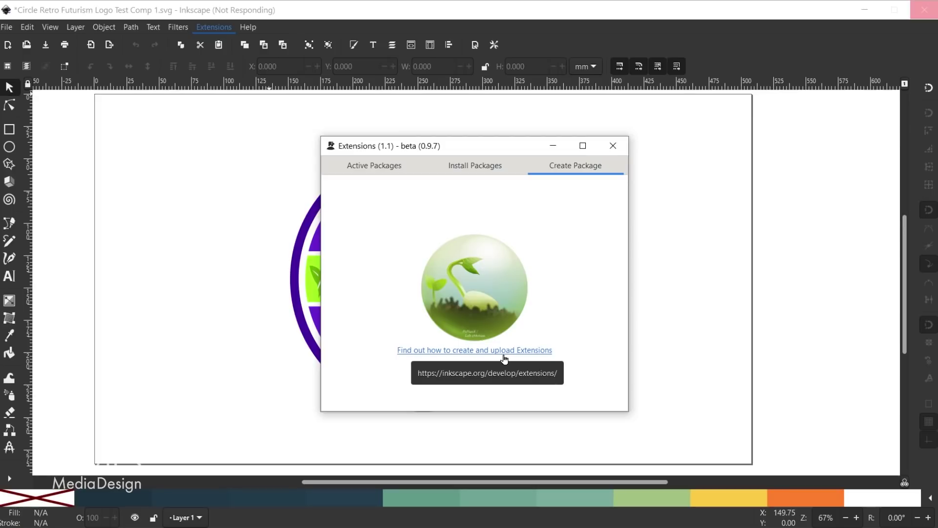
pyautogui.click(477, 172)
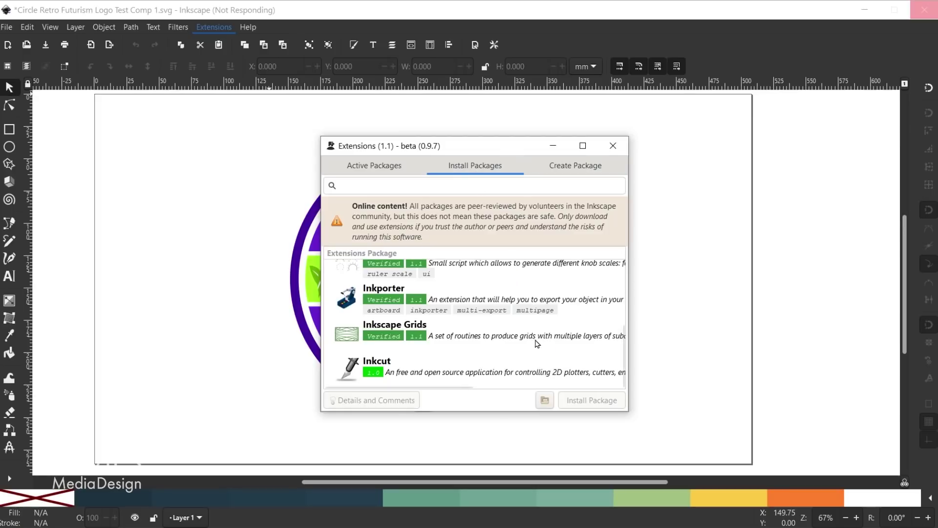
pyautogui.scroll(5, 536, 330)
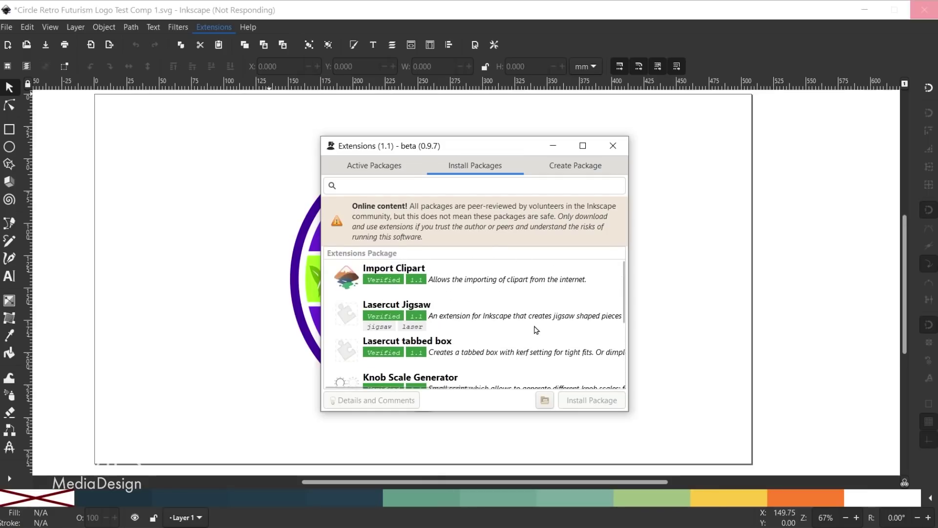
pyautogui.scroll(-5, 536, 330)
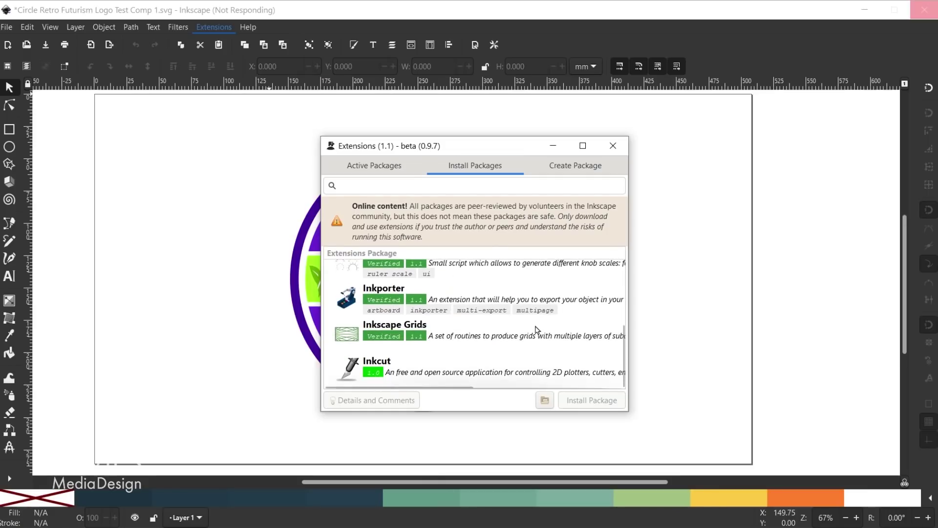
pyautogui.scroll(4, 521, 331)
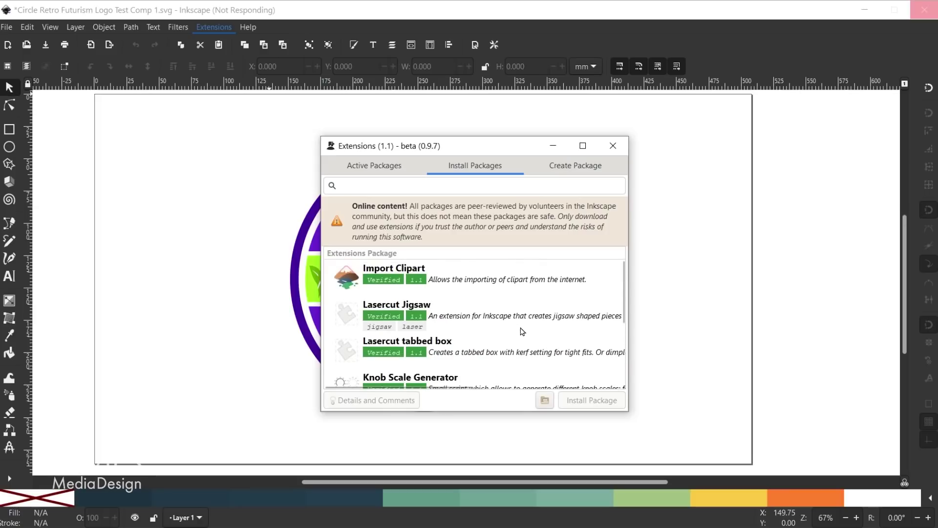